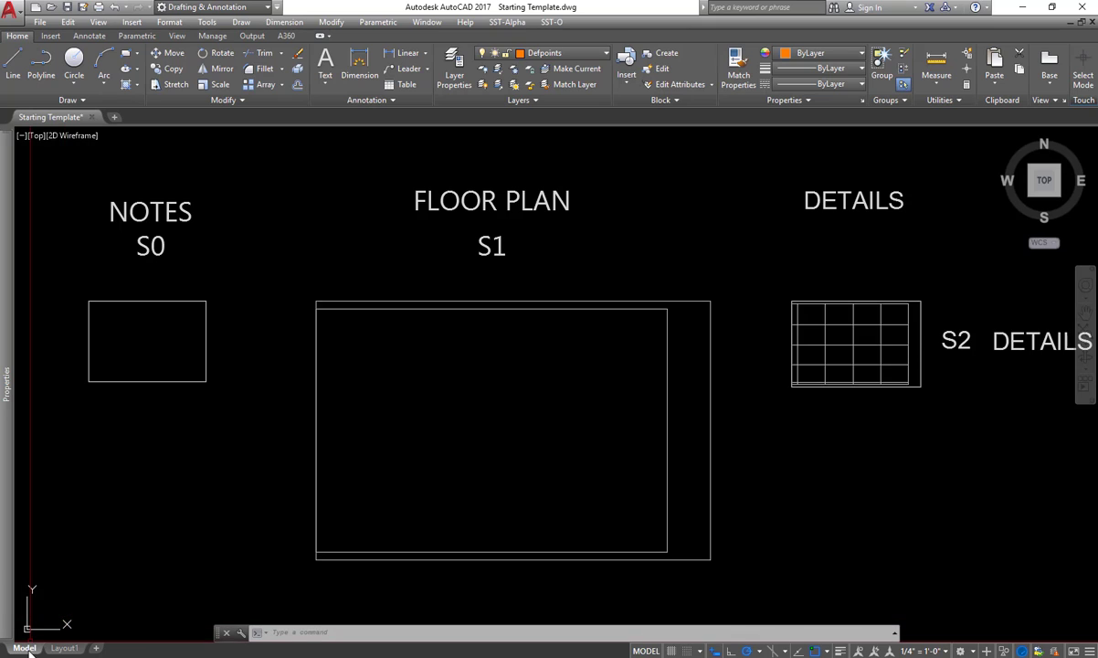
scroll(502, 411, "down", 8)
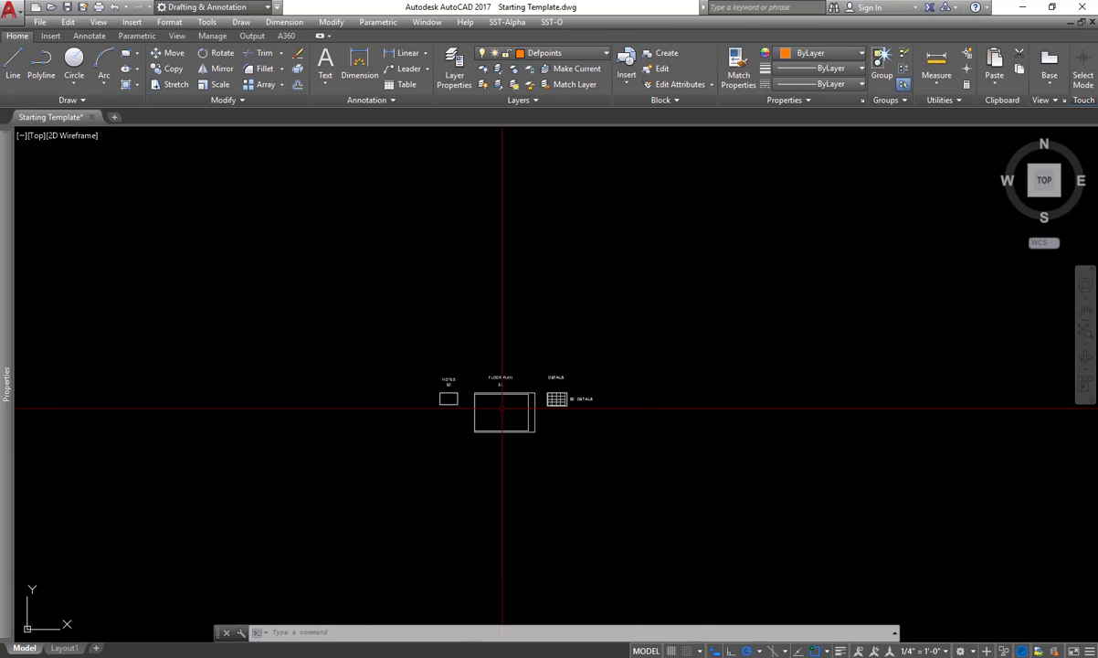
scroll(501, 411, "up", 8)
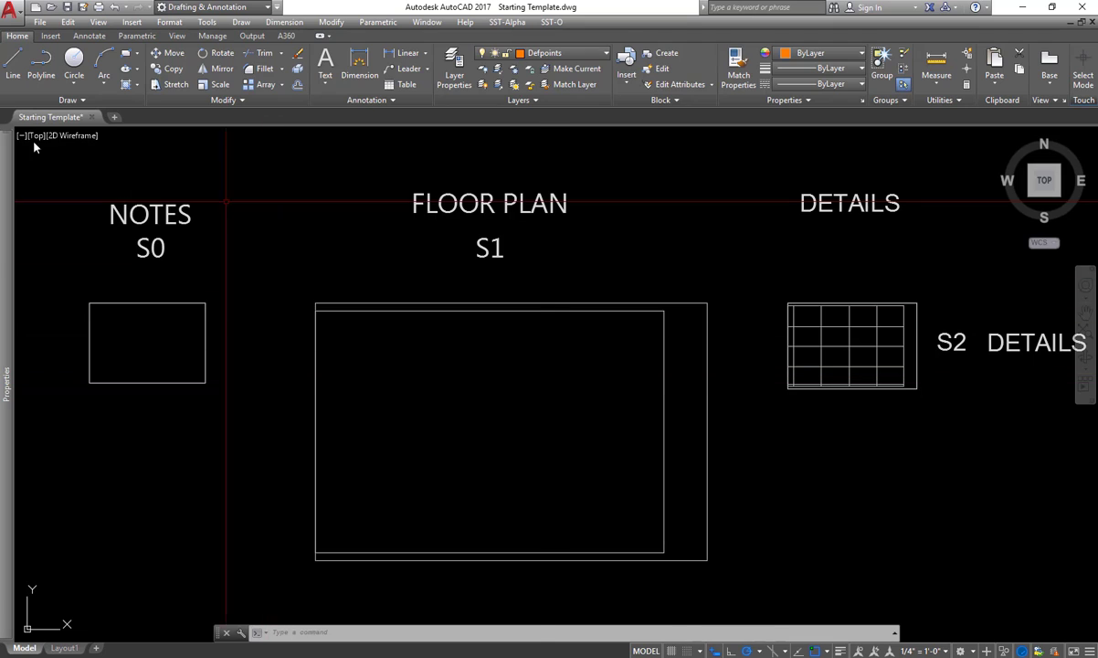
key("ctrl+1")
middle_click_drag(635, 406, 749, 412)
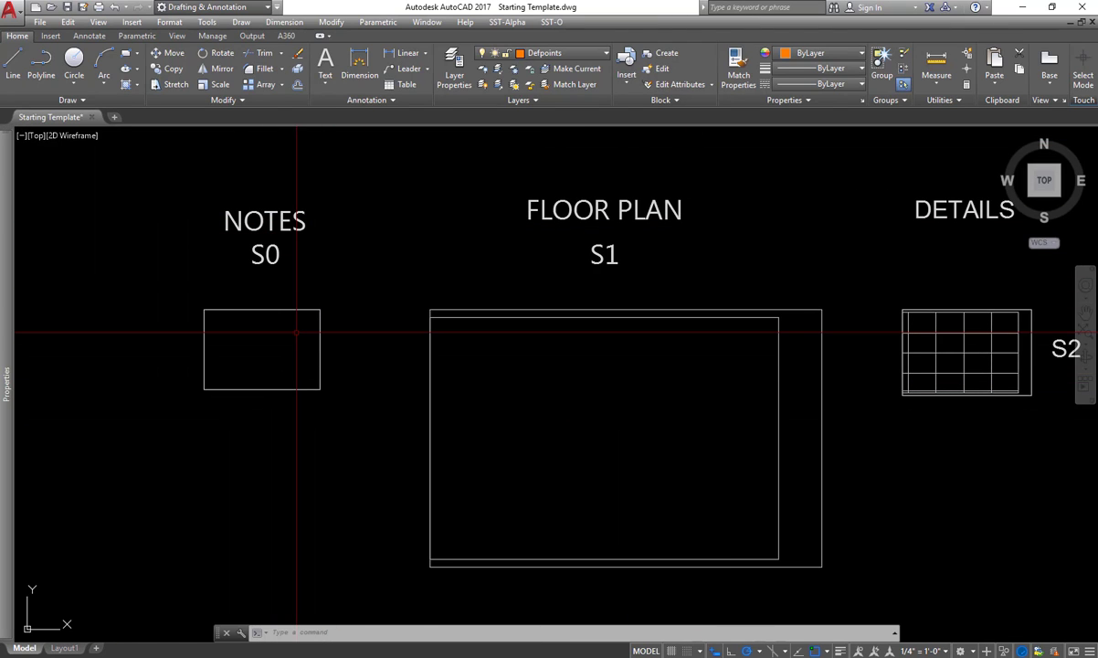
middle_click_drag(312, 336, 225, 348)
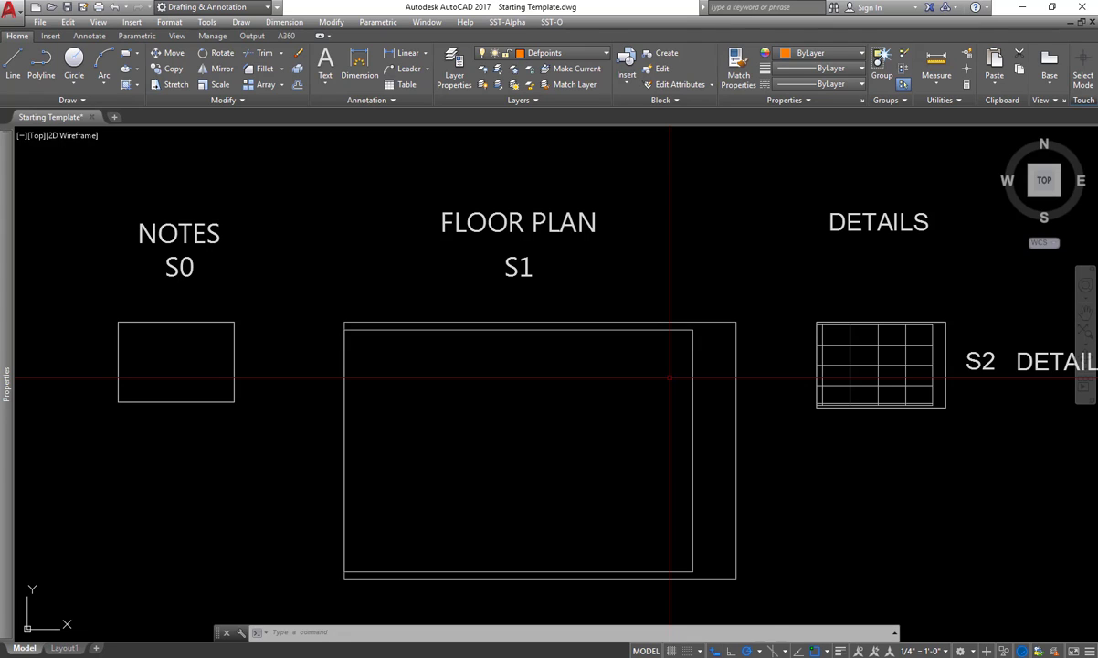
Step: Try the floor plan frame at 24x36 - 1/8"=1'-0" and 3/16"=1'-0", and return it to 24x36 - 1/4"=1'-0"
left_click(573, 338)
left_click(539, 322)
left_click(539, 325)
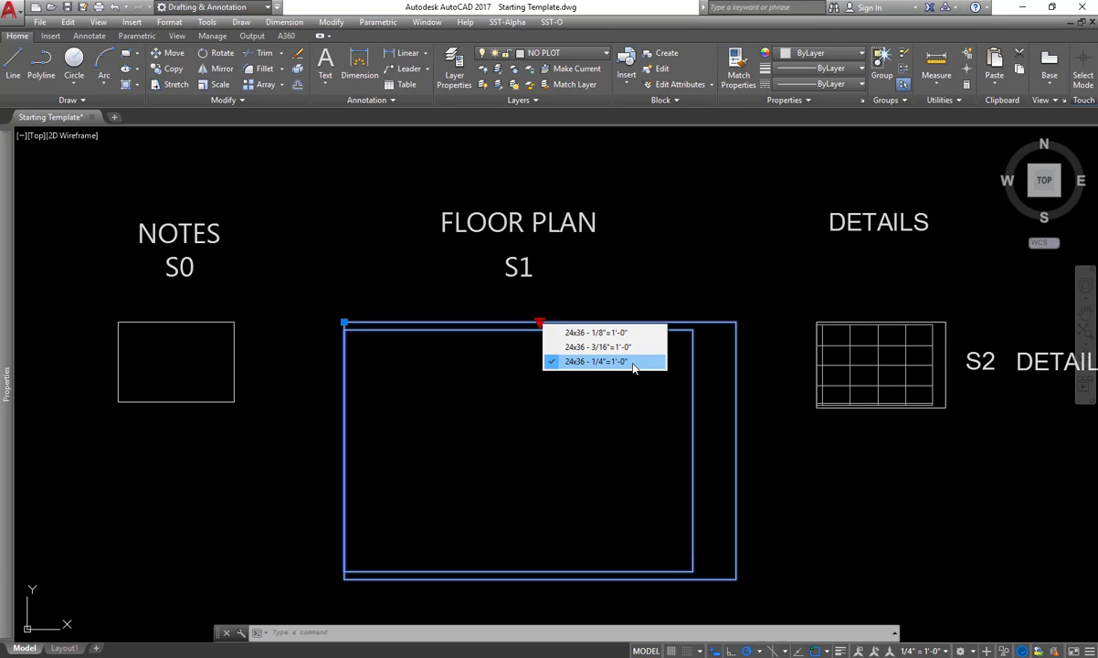
left_click(585, 332)
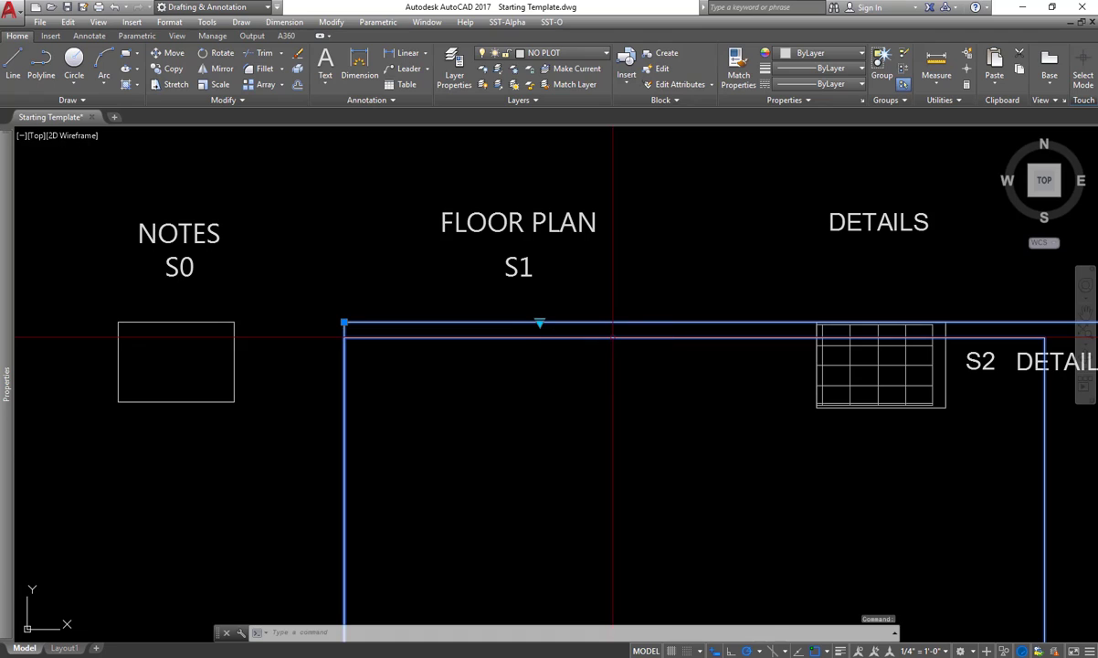
left_click(540, 322)
left_click(568, 343)
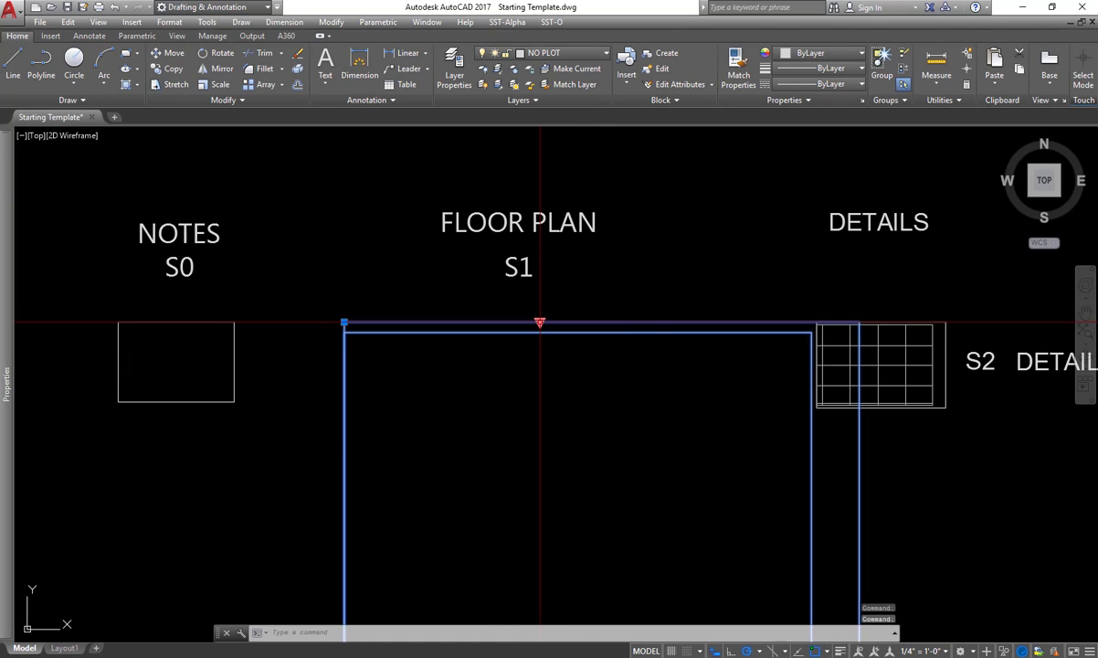
left_click(540, 322)
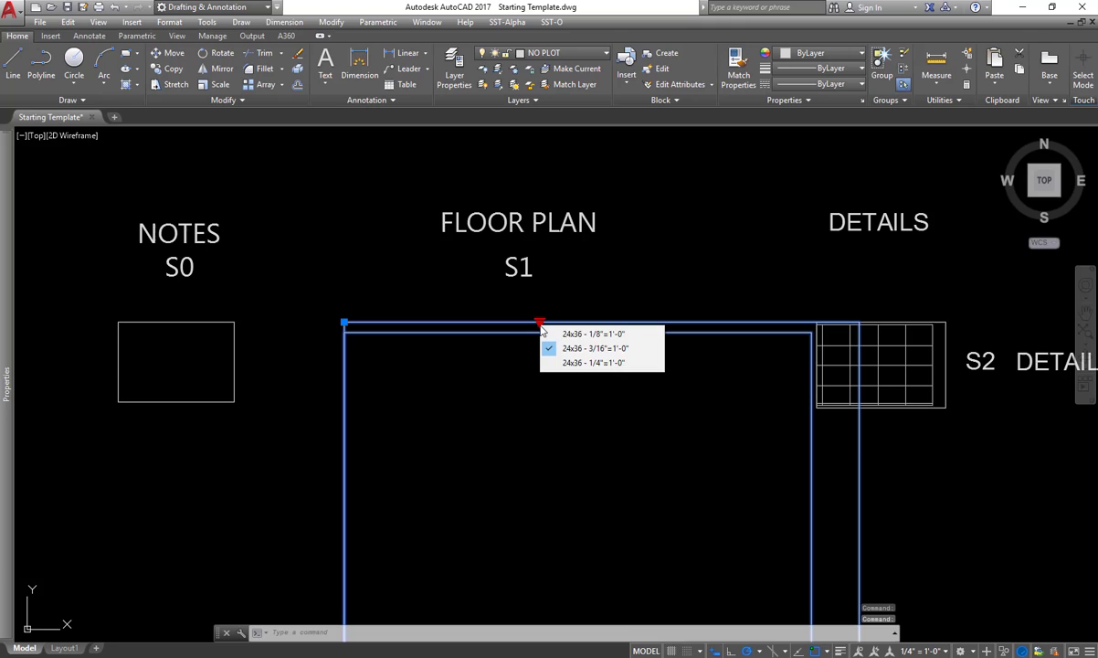
left_click(576, 364)
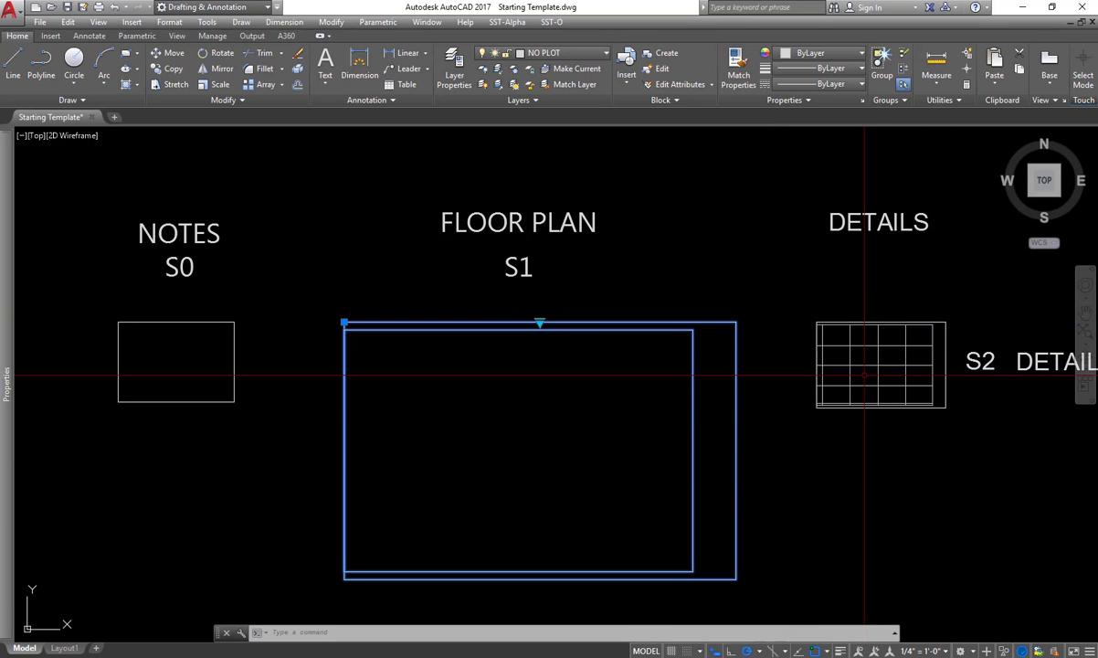
key("Escape")
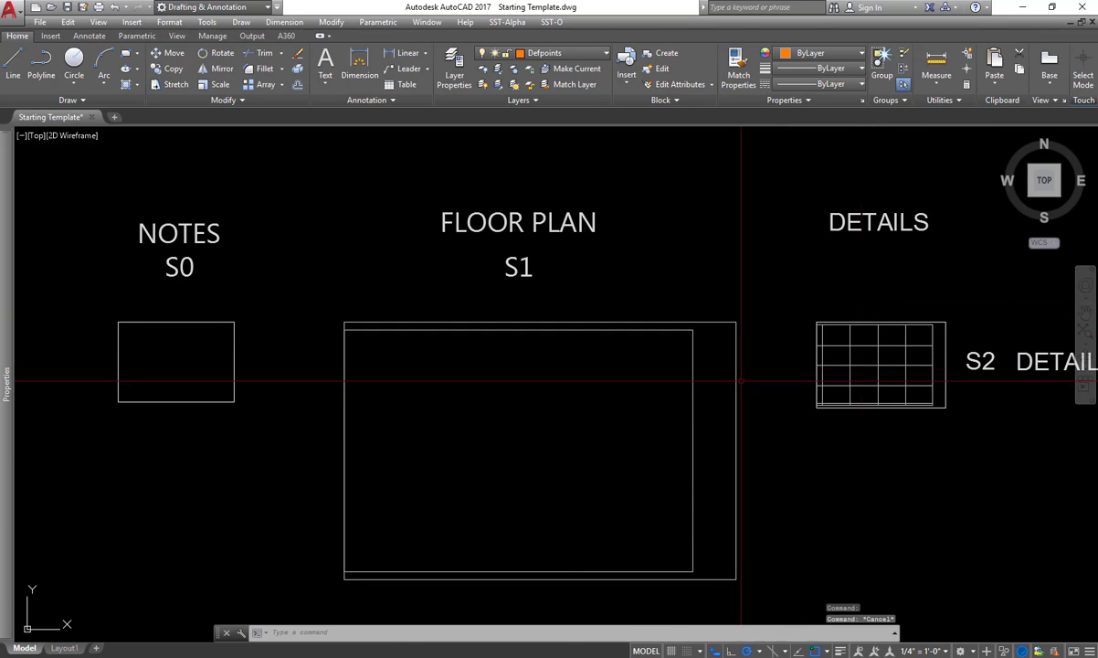
Step: Switch to Layout1 and rename it S0
left_click(66, 647)
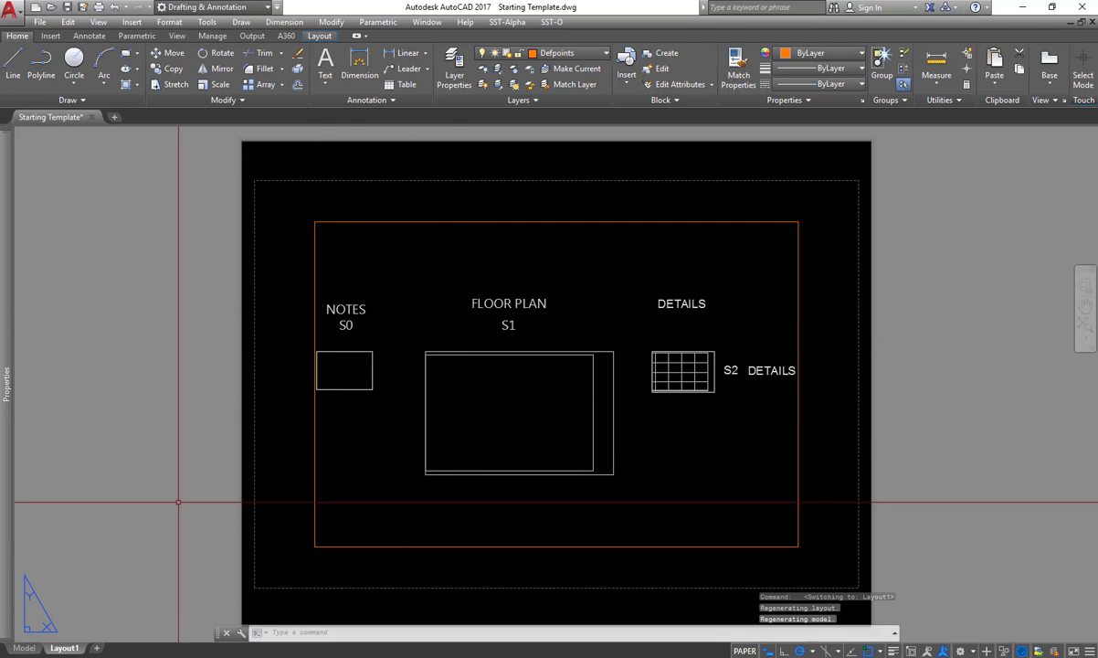
double_click(67, 648)
type("S0")
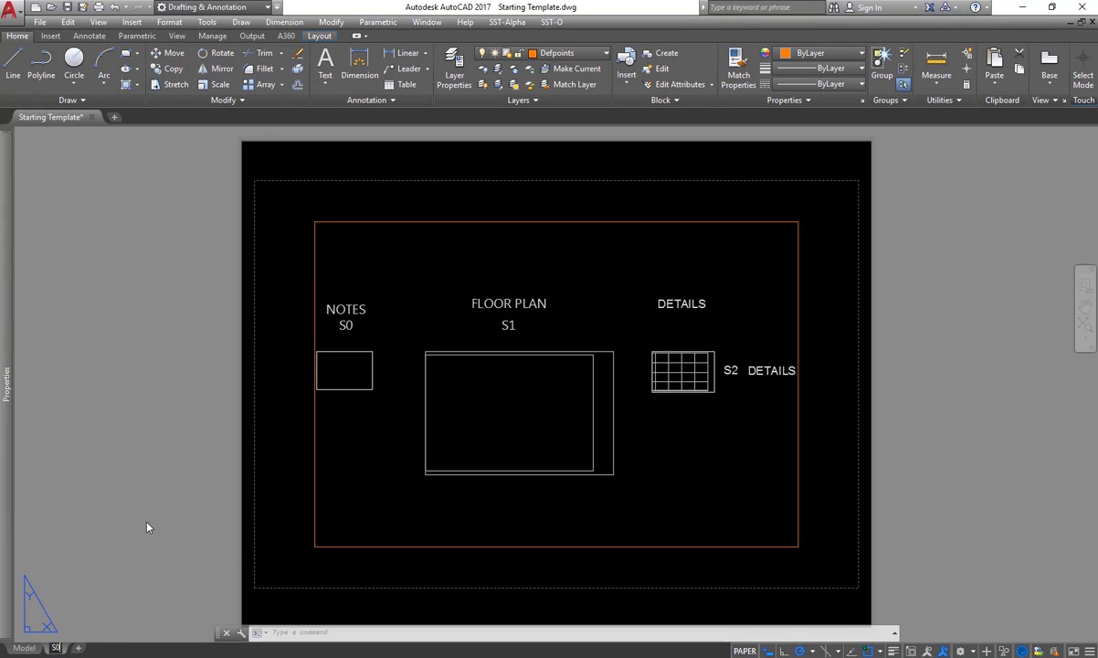
left_click(147, 527)
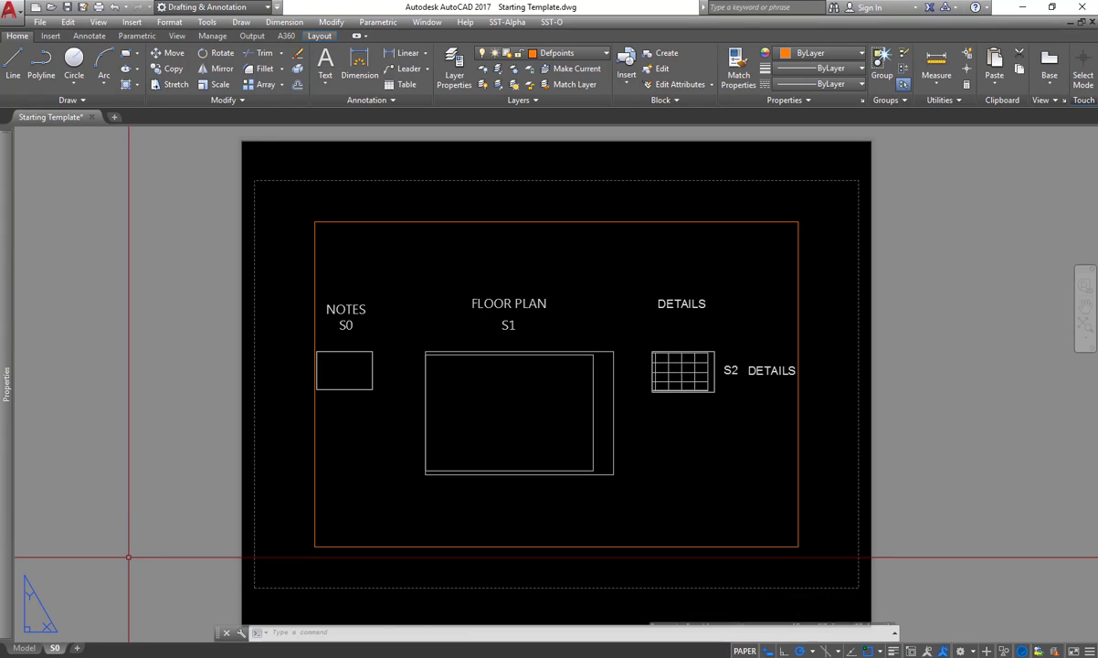
Step: Modify the S0 layout's page setup to use Adobe PDF as the plotter
right_click(57, 648)
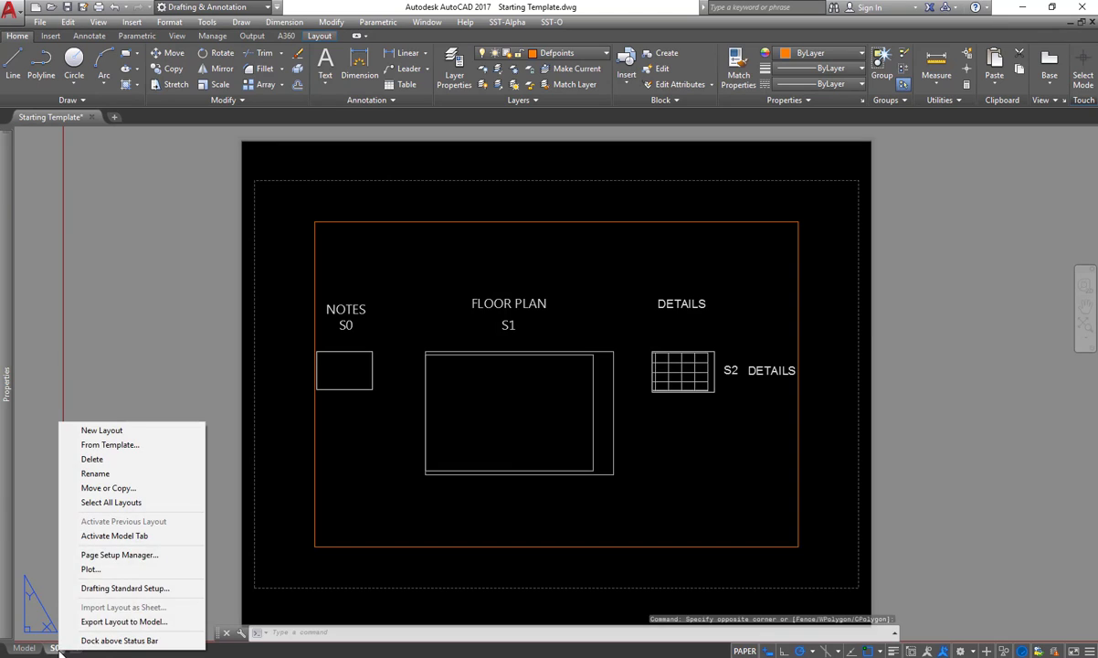
left_click(89, 556)
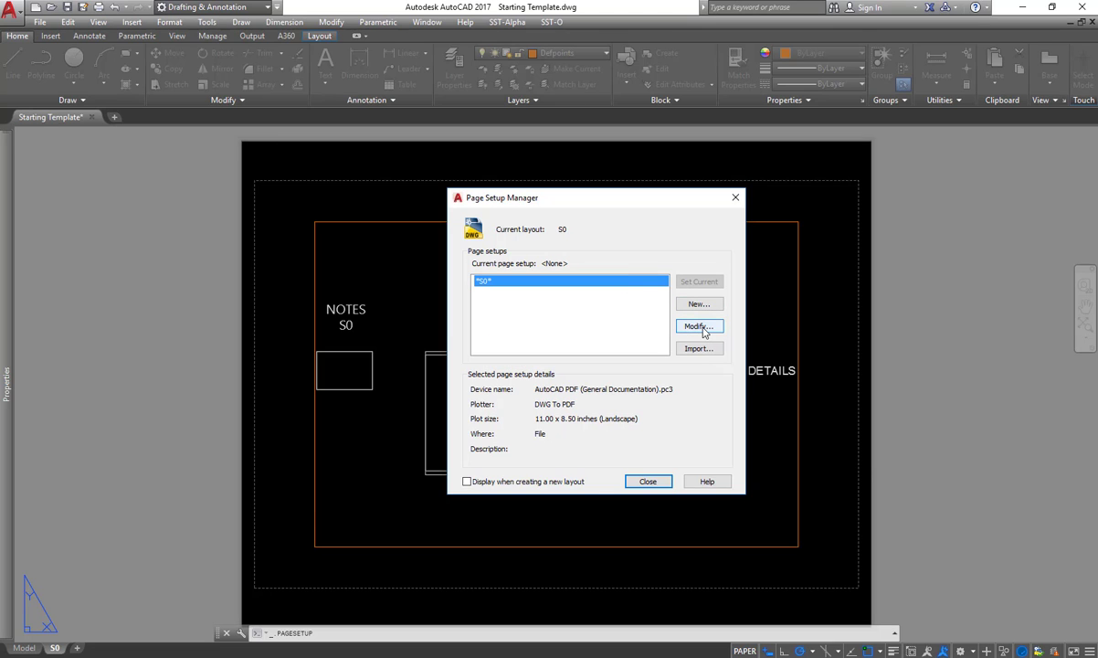
left_click(699, 327)
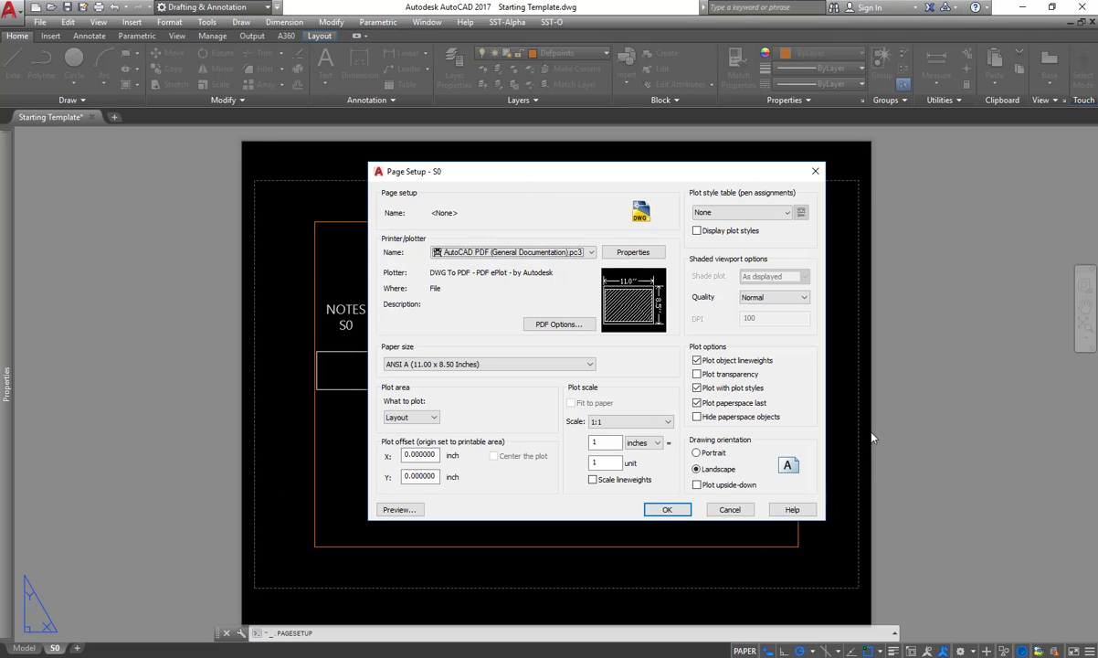
left_click_drag(601, 168, 554, 198)
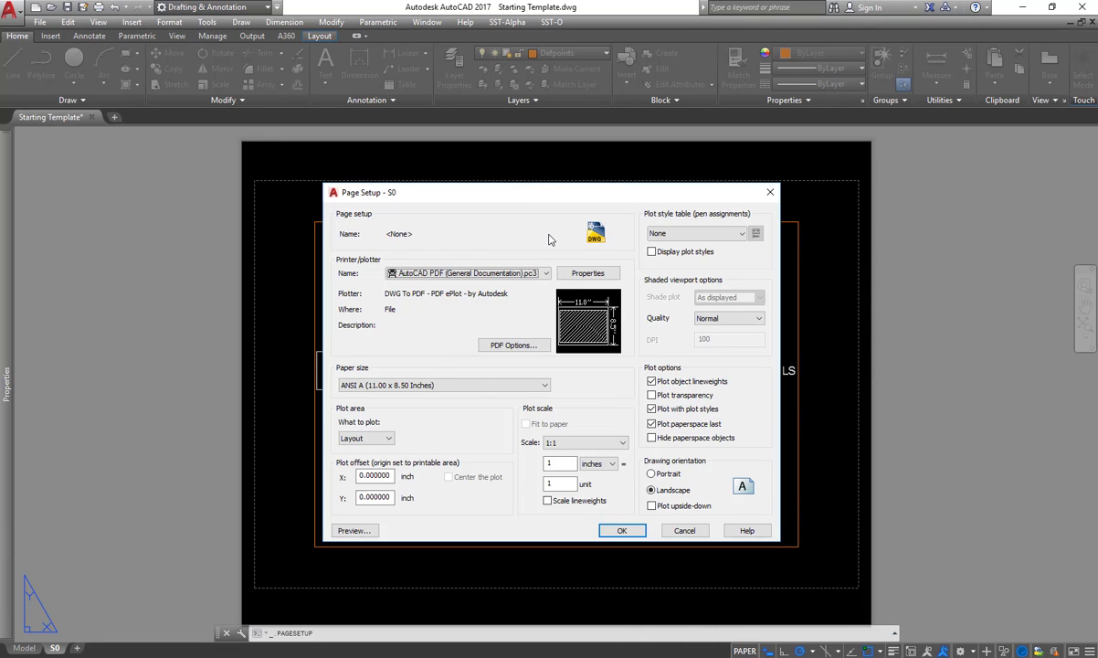
left_click(507, 274)
left_click(434, 338)
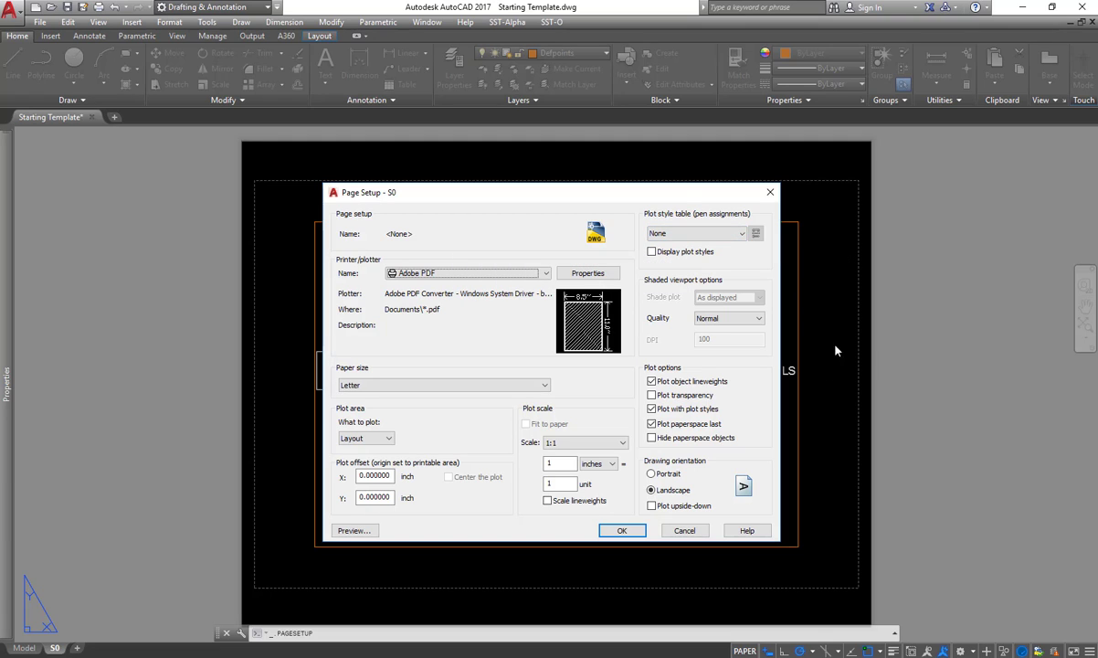
Step: Set the plot style table to JT_plot.ctb and the paper size to Arch D in the S0 page setup
left_click(714, 234)
left_click(676, 315)
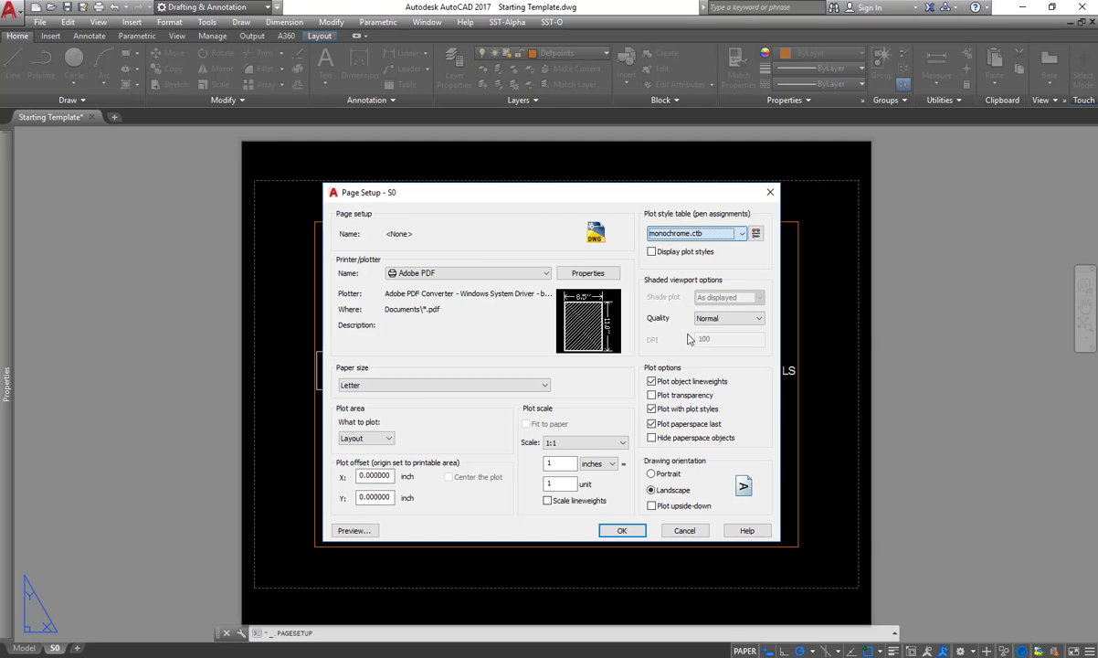
left_click(713, 234)
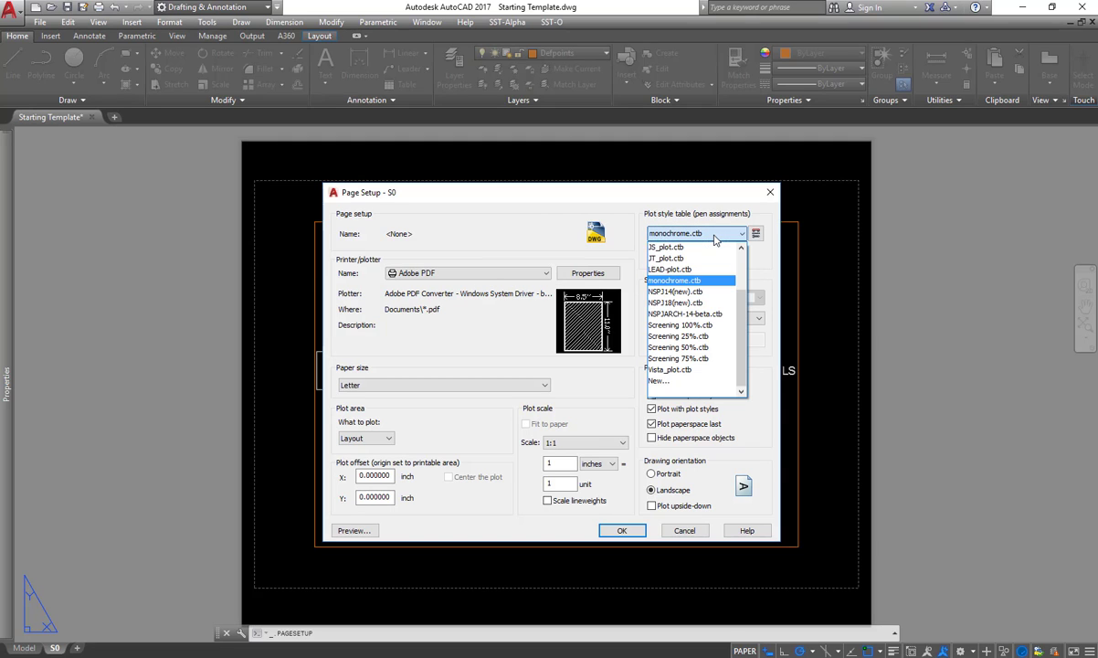
left_click(680, 248)
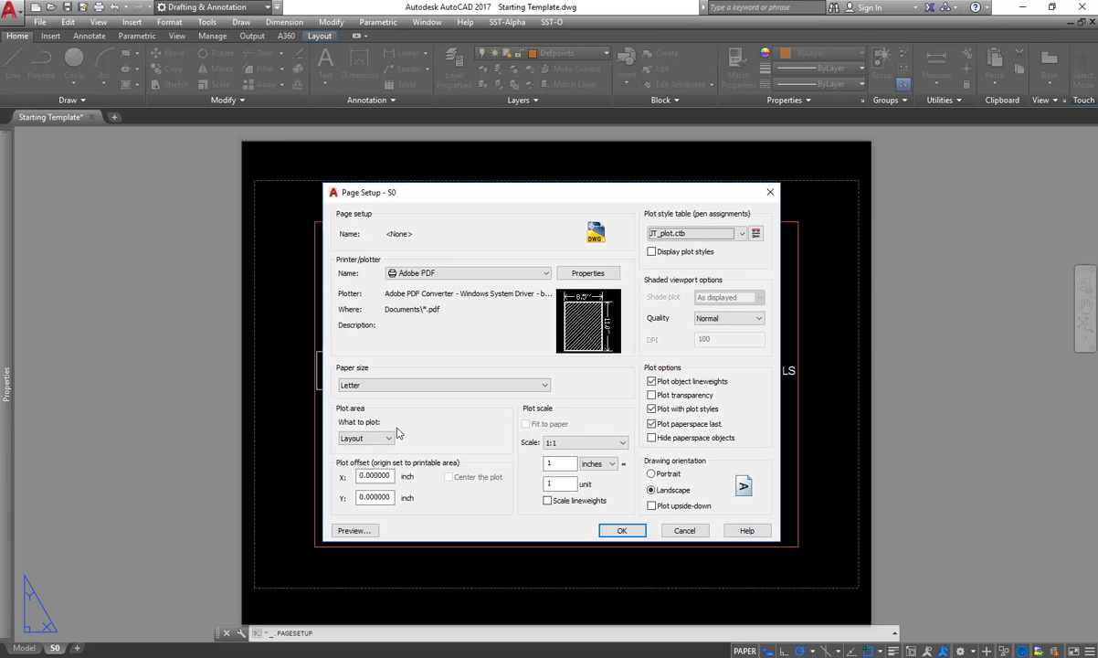
left_click(544, 388)
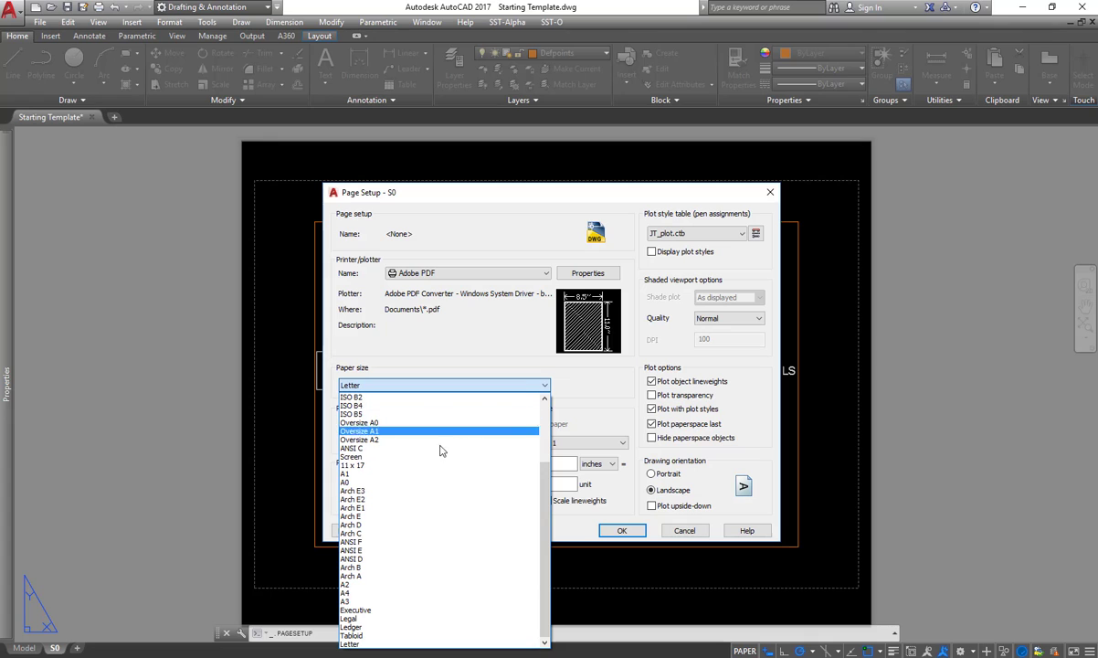
left_click(401, 526)
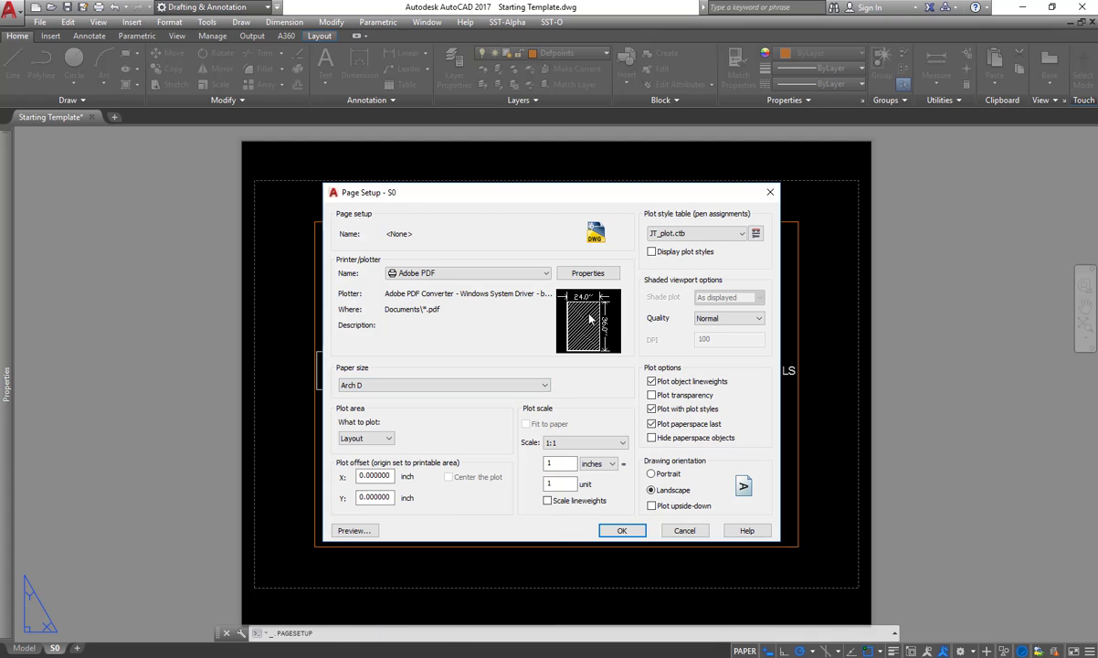
mouse_move(589, 307)
Step: Try Display, Extents and a window around the whole sheet as the plot area, and return it to Layout
left_click(388, 440)
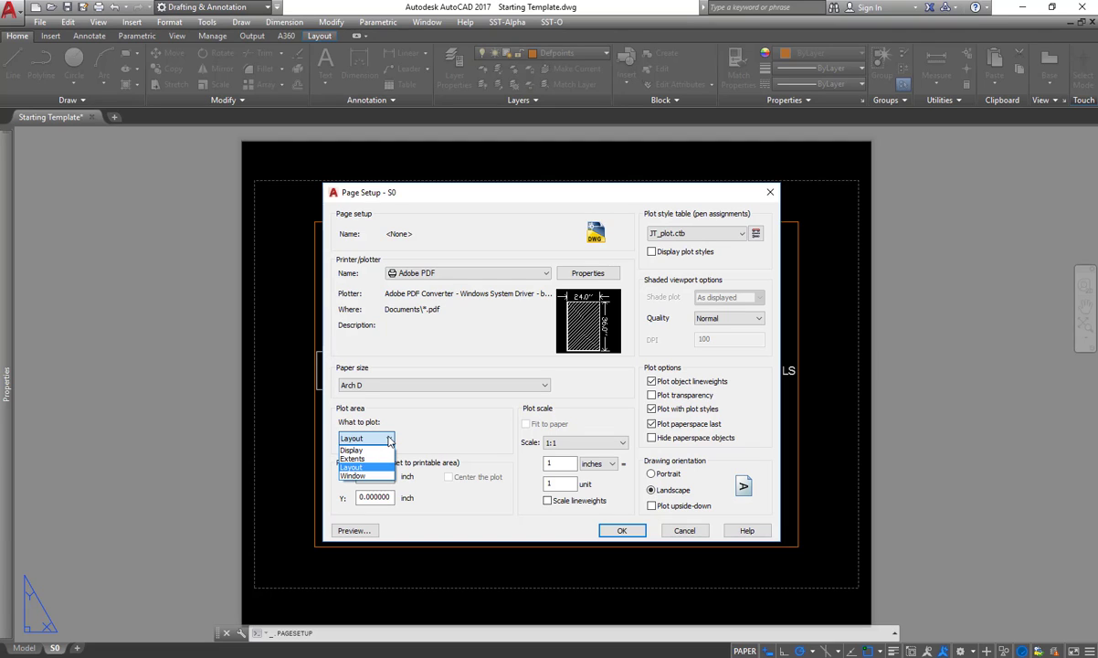
left_click(386, 451)
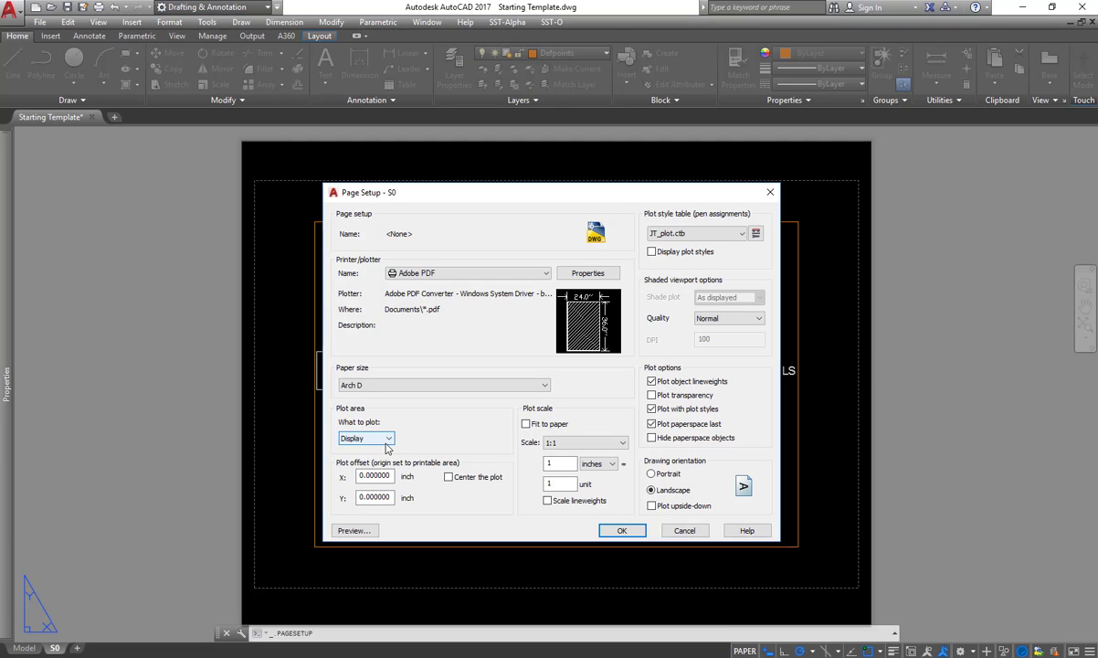
left_click(387, 440)
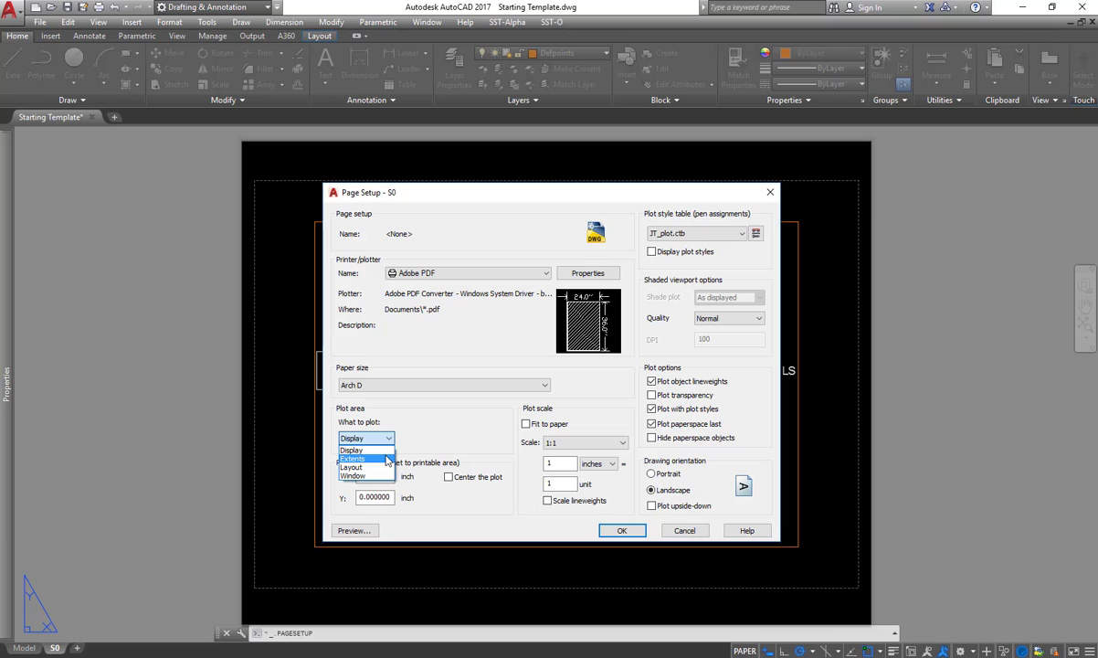
left_click(386, 460)
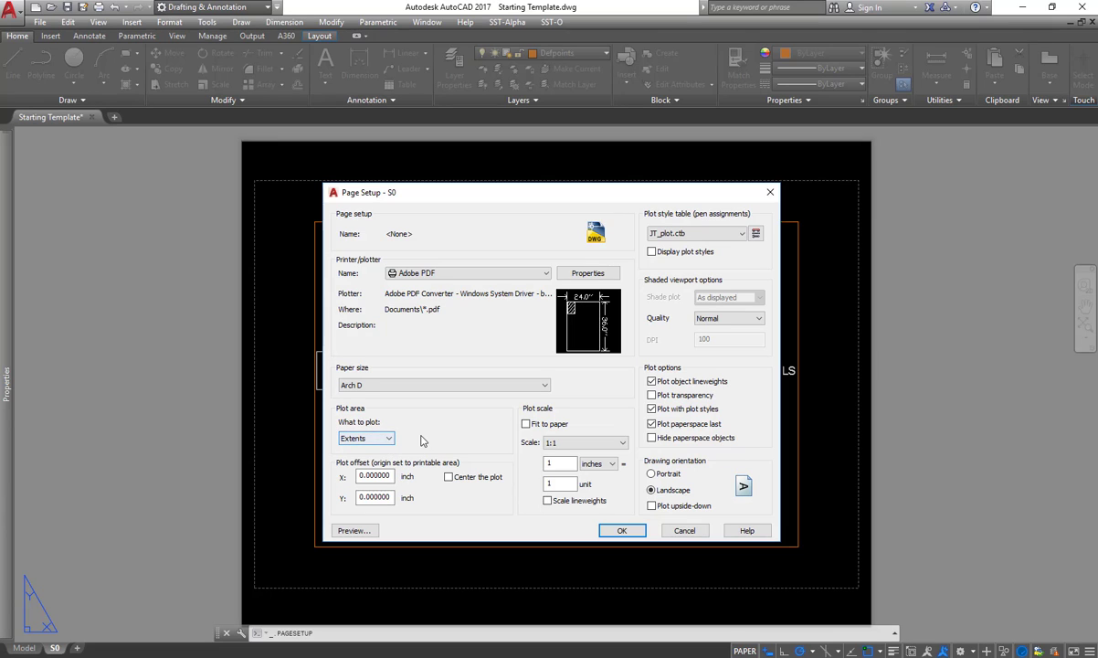
left_click(388, 439)
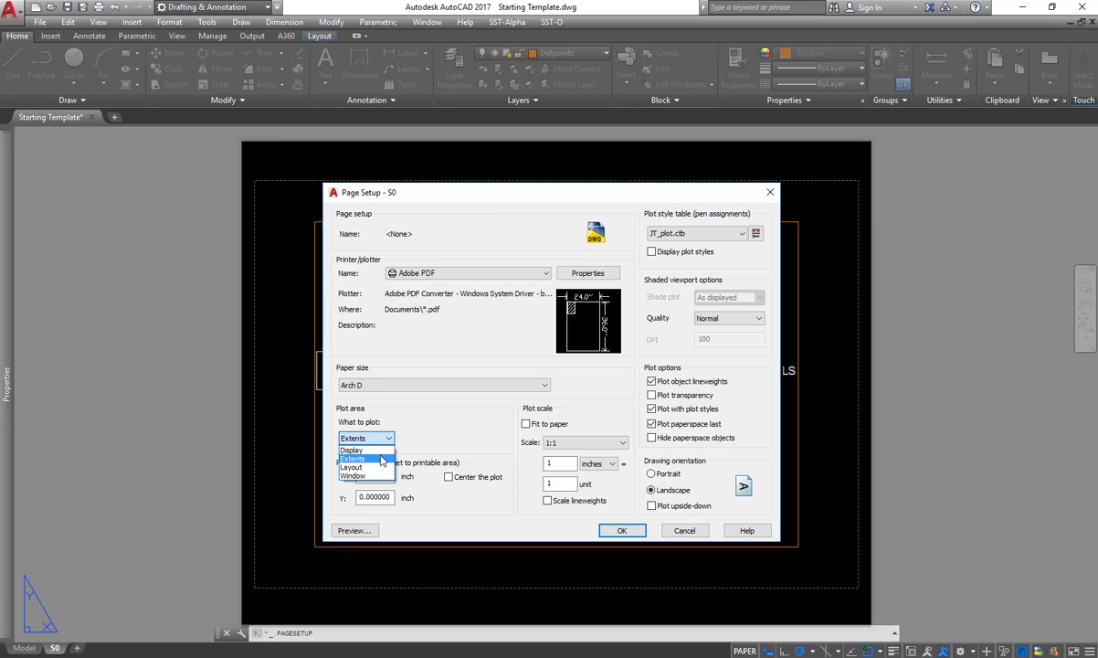
left_click(382, 467)
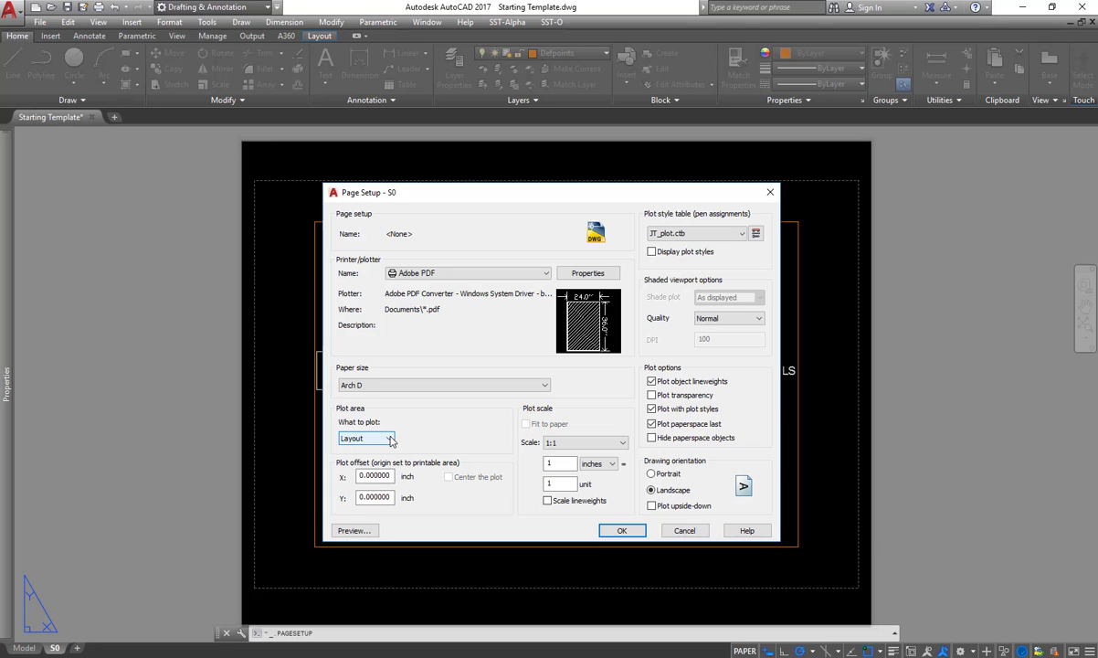
left_click(382, 440)
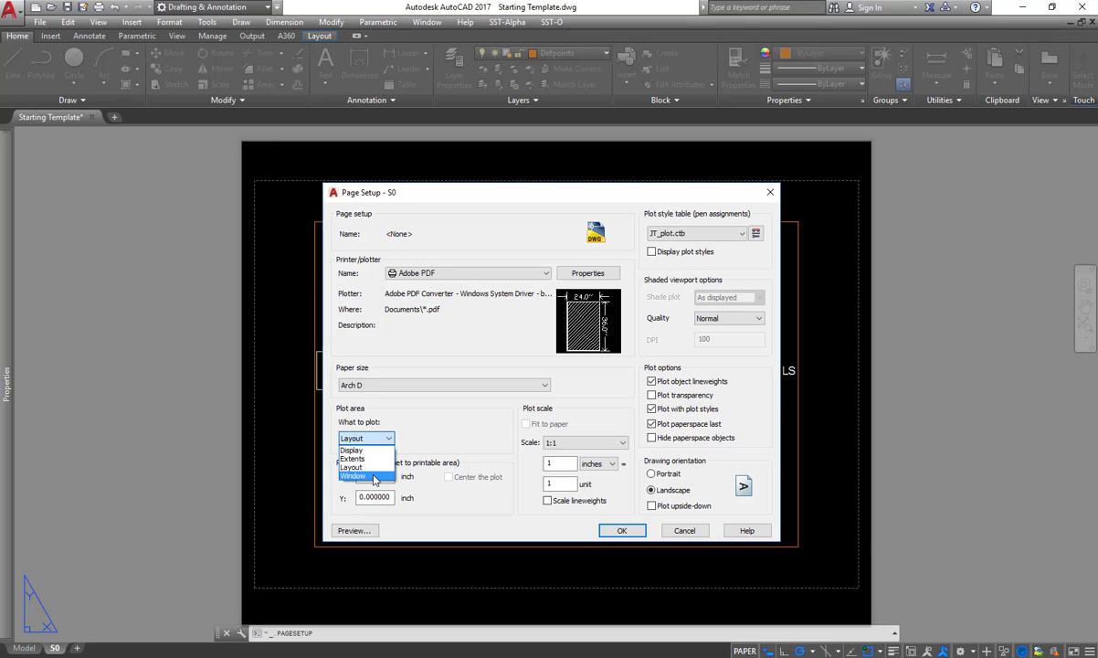
left_click(374, 477)
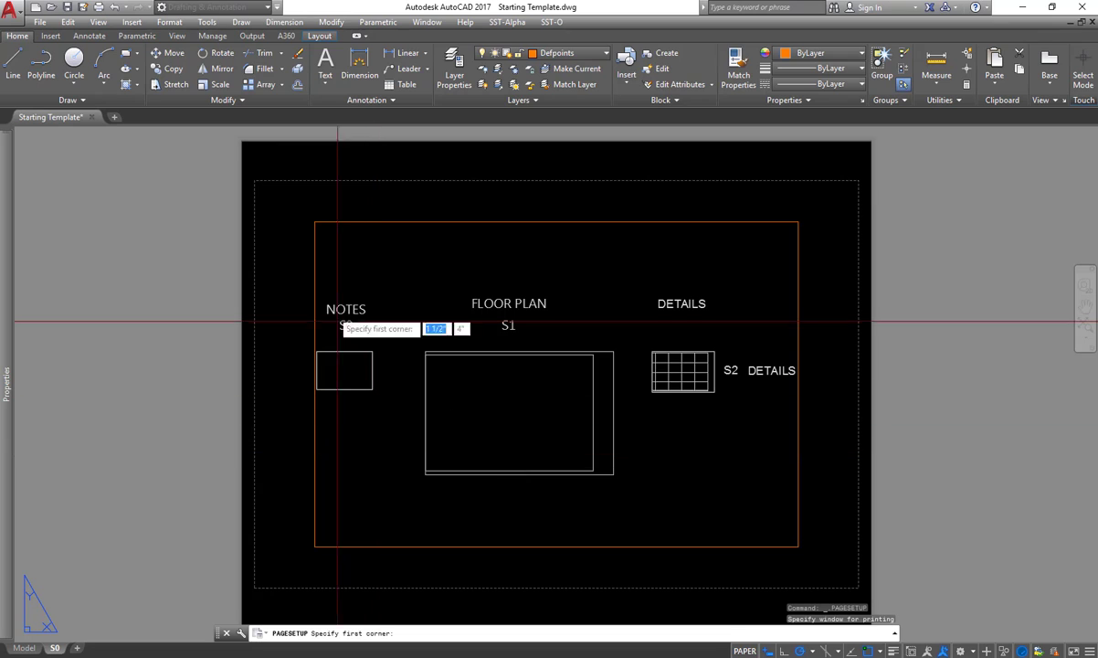
left_click(232, 153)
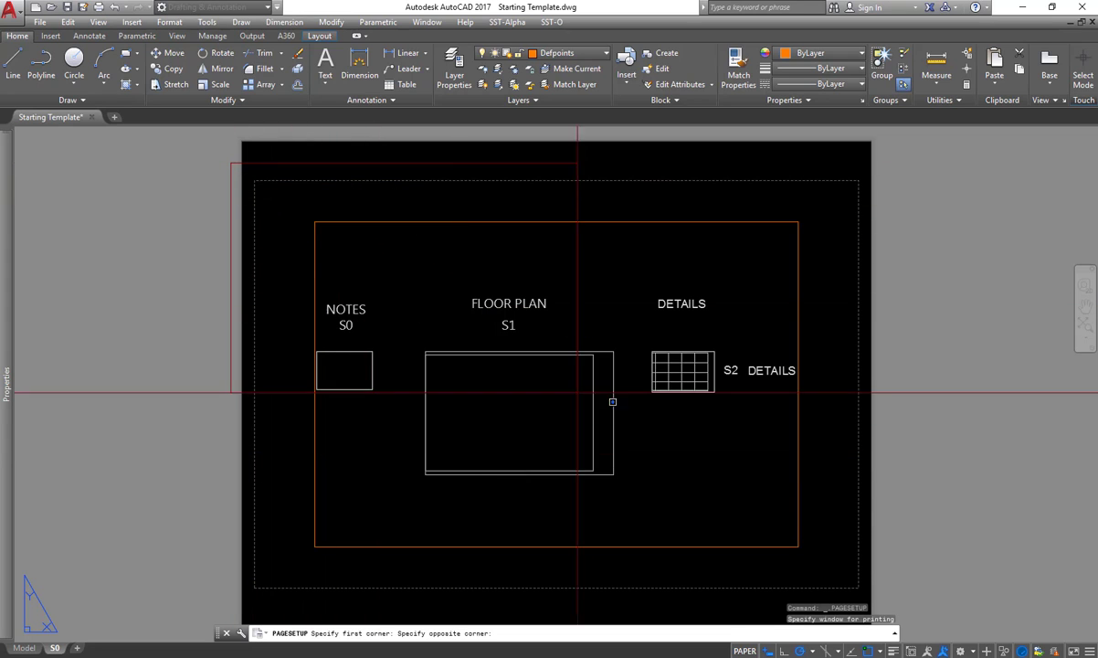
left_click(913, 542)
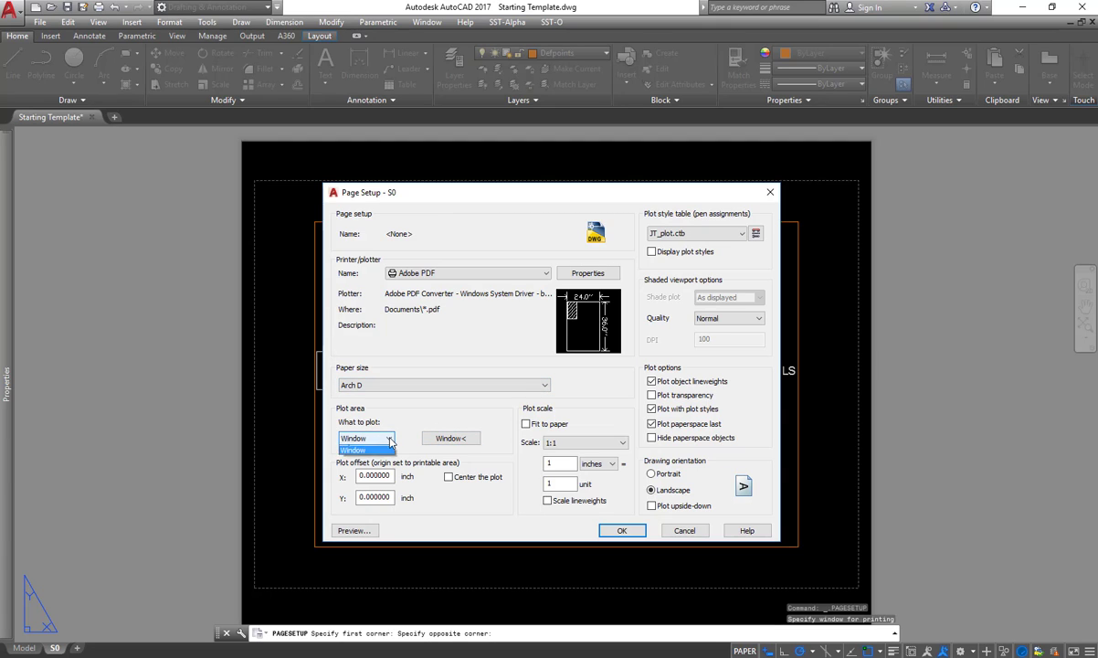
left_click(382, 467)
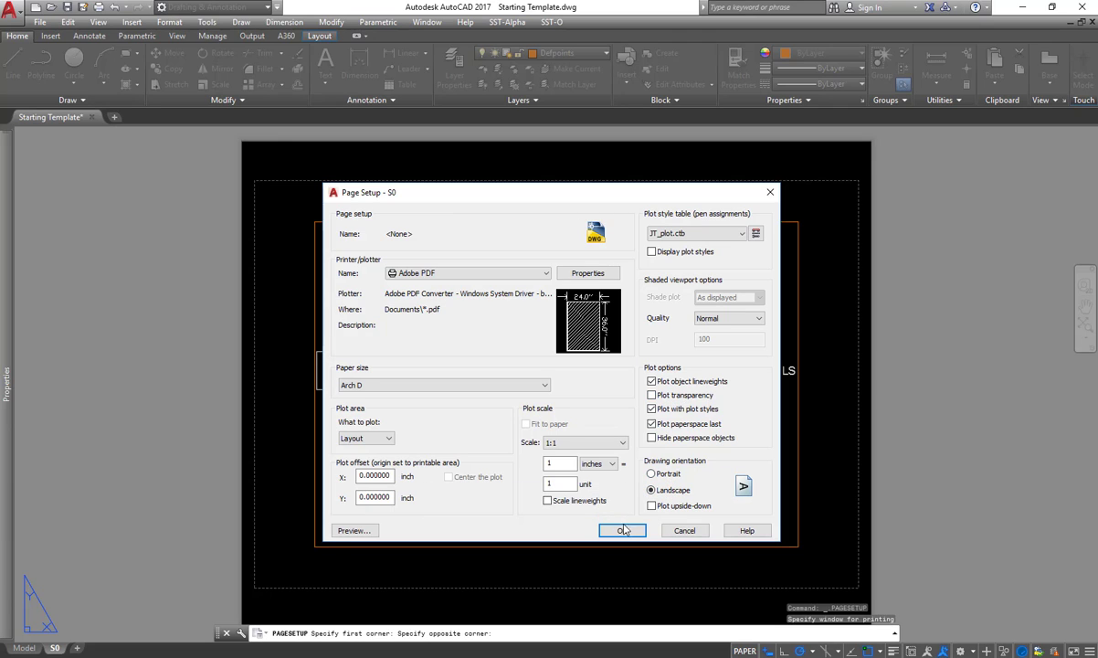
Step: Keep the drawing orientation on Landscape, accept the S0 page setup and close the Page Setup Manager
left_click(670, 491)
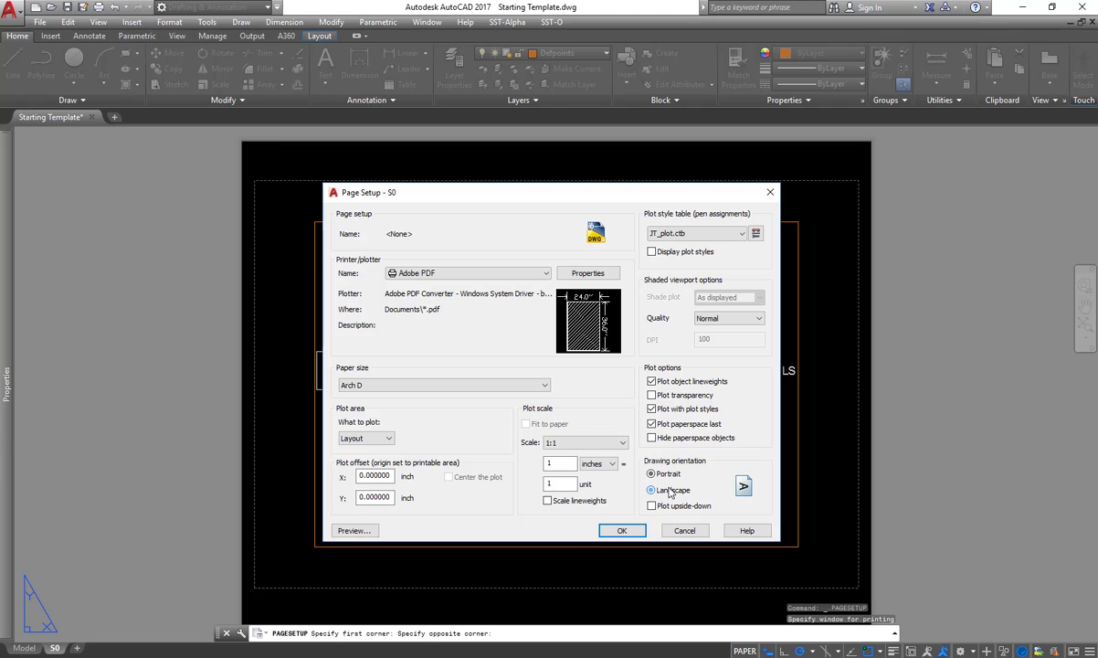
left_click(622, 532)
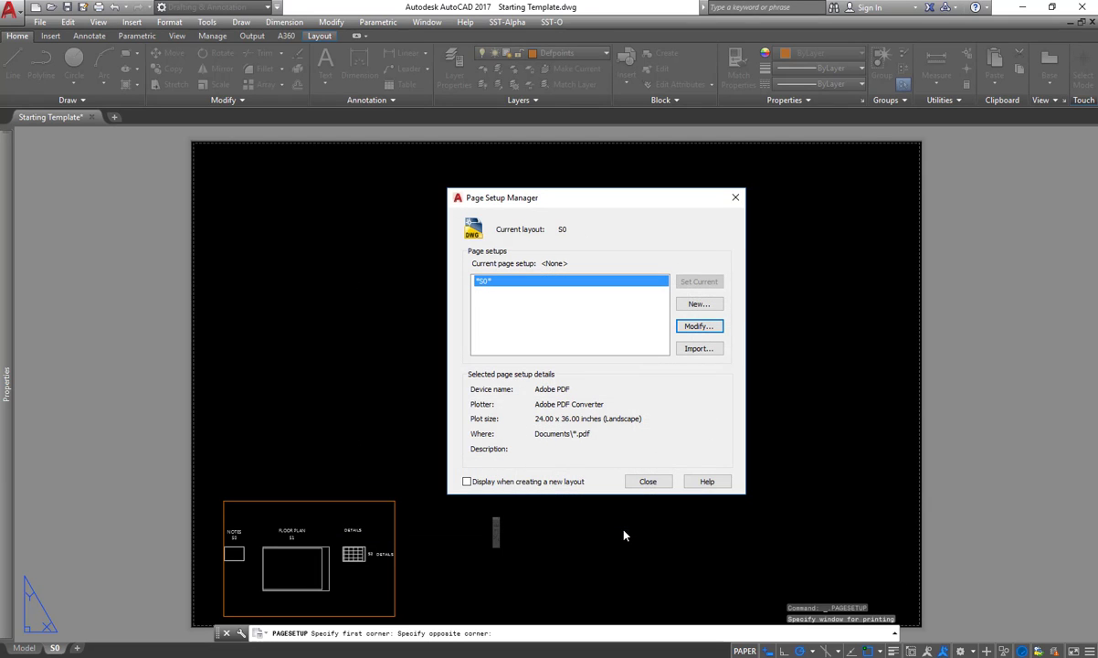
left_click(650, 483)
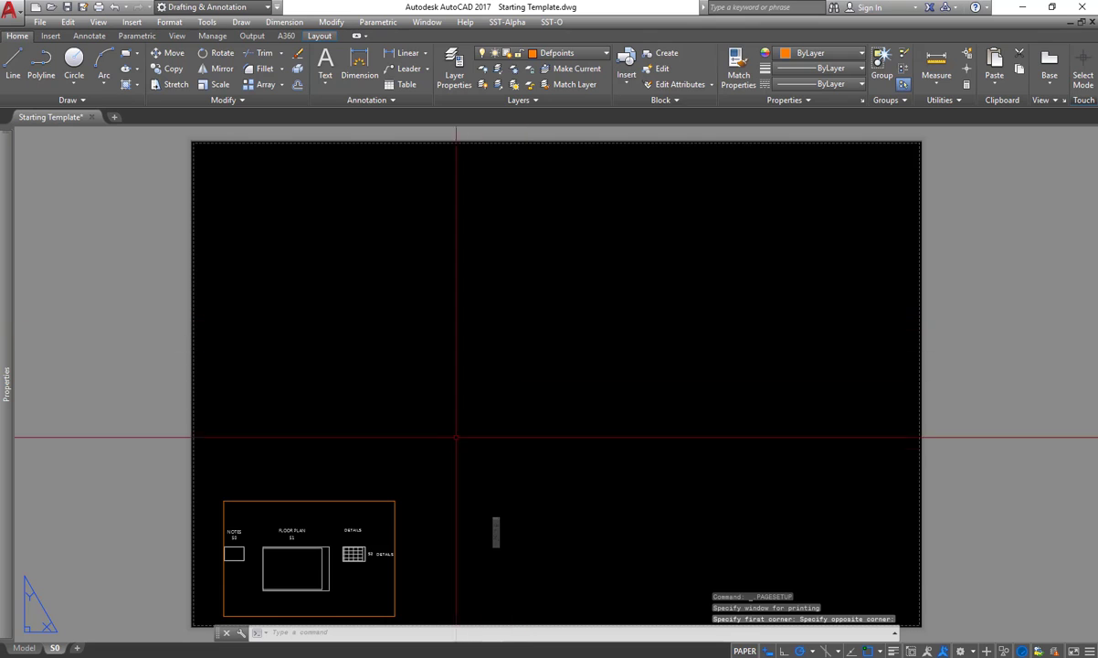
Step: Stretch the small viewport's upper-right corner across the S0 sheet, and delete that viewport
left_click(415, 524)
left_click(390, 480)
left_click(394, 501)
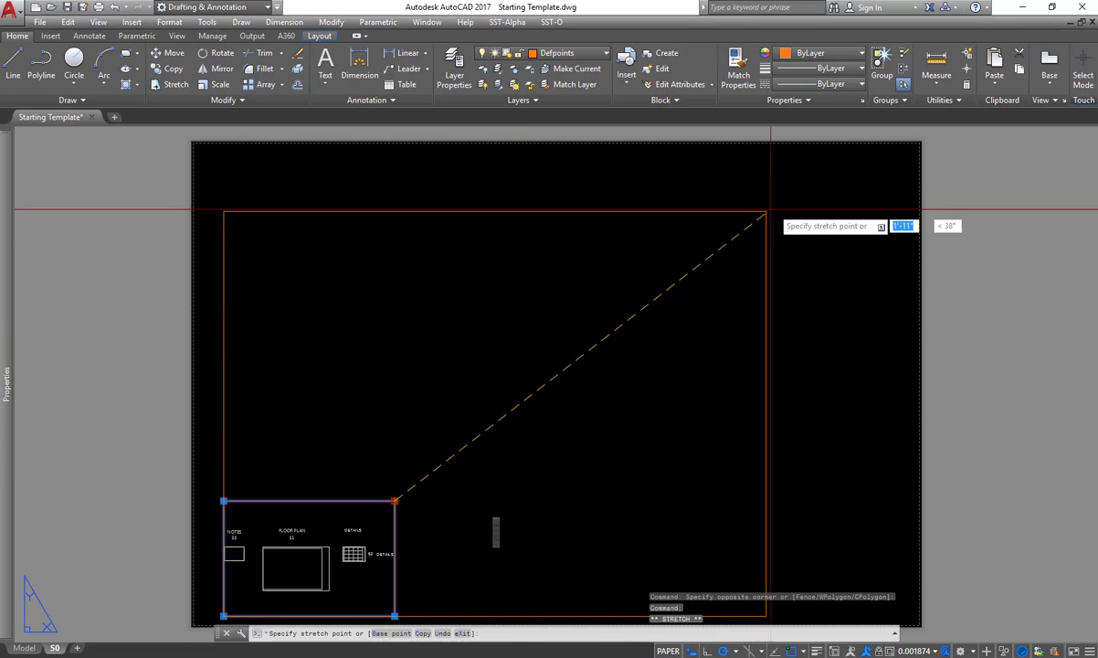
left_click(829, 168)
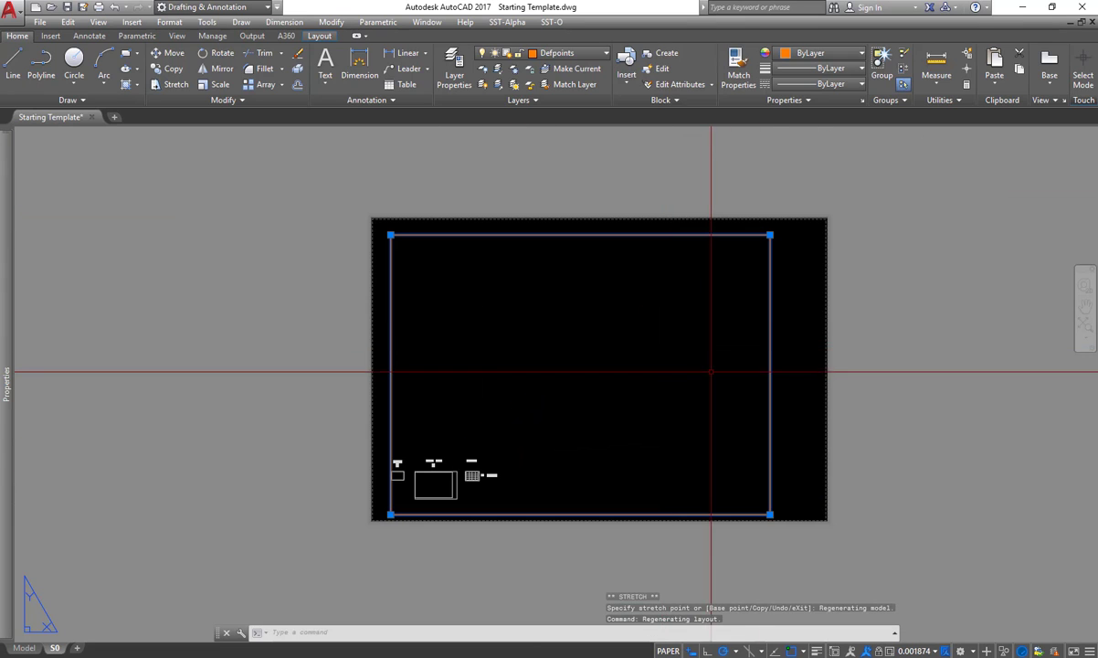
key("Delete")
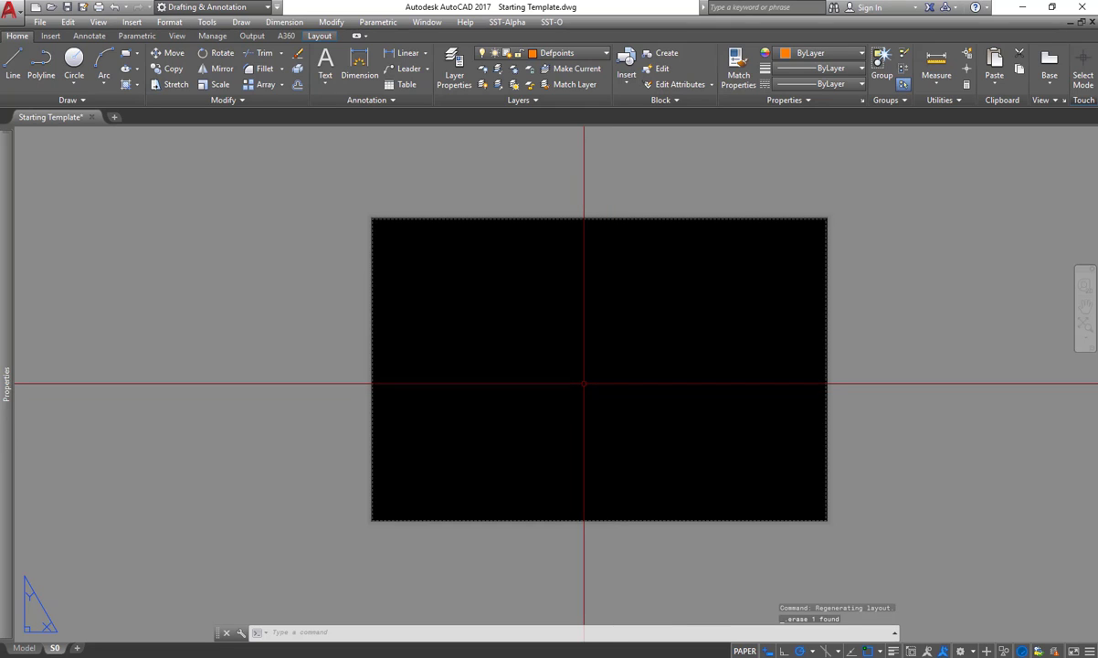
Step: Create a rectangular viewport with MVIEW over most of the S0 sheet, leaving a free strip along the sheet's right edge
type("MVIEW")
key("Return")
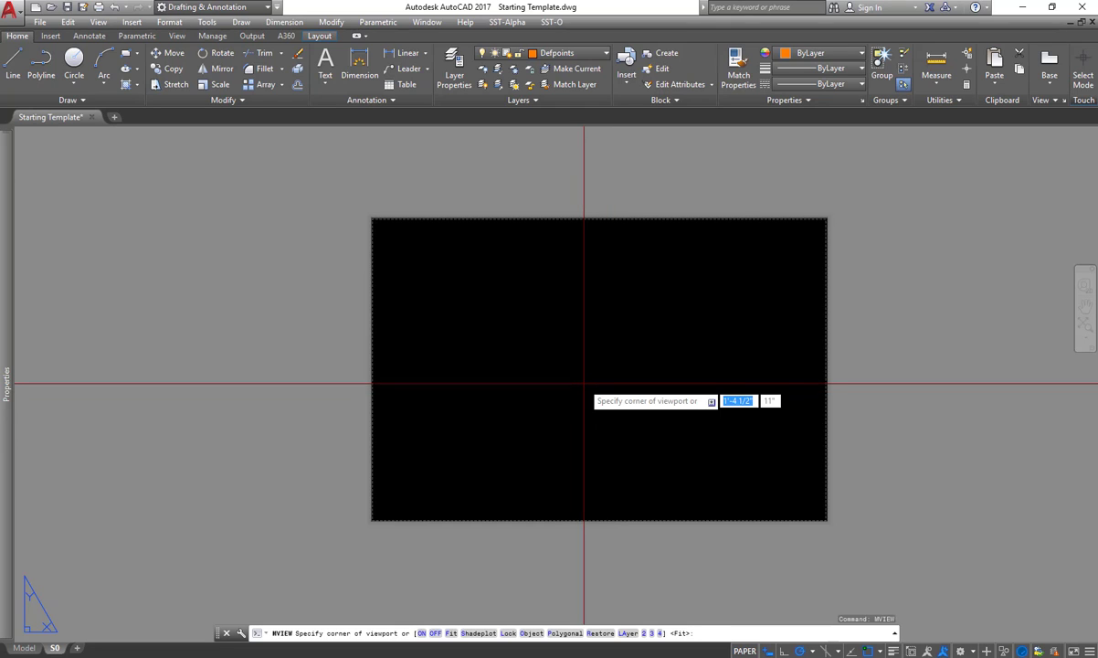
left_click(378, 222)
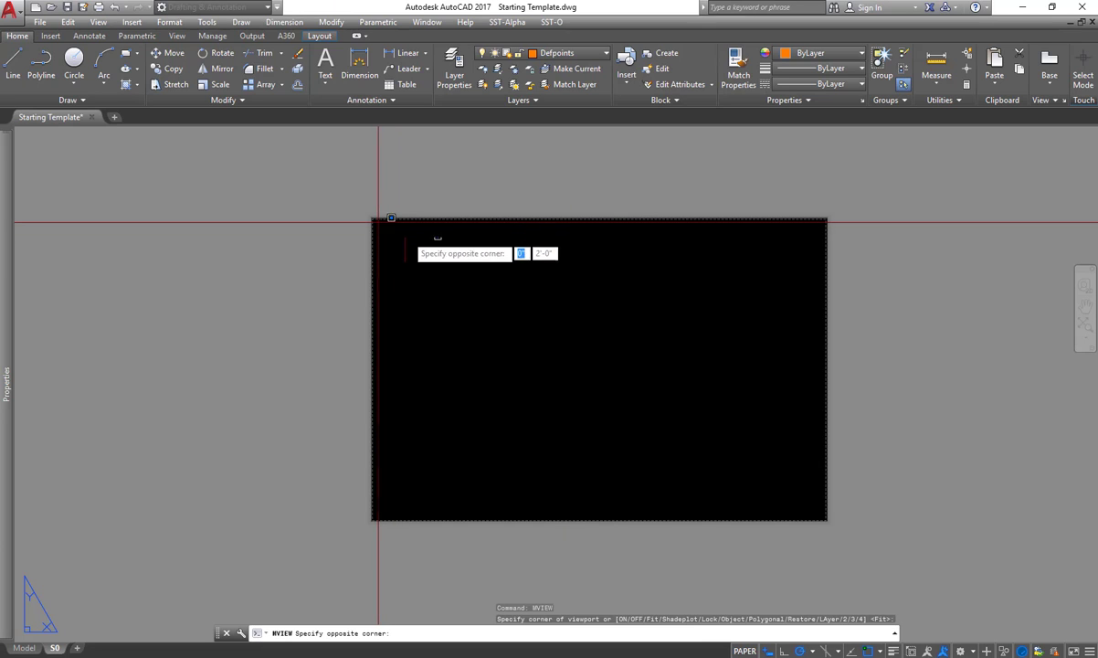
left_click(785, 513)
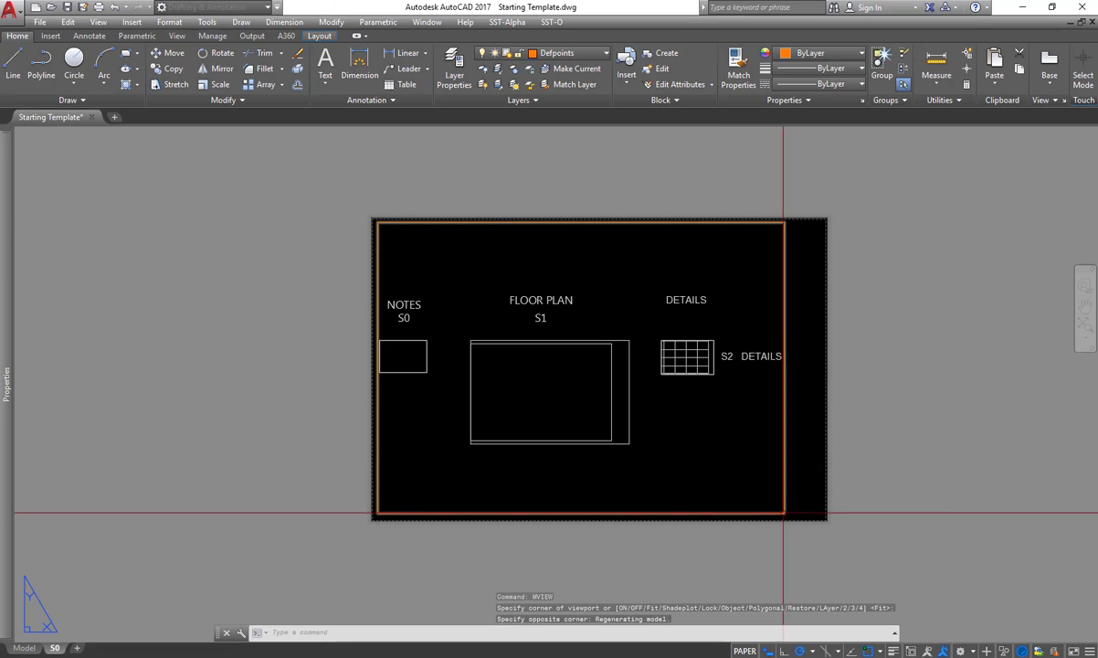
Step: Activate the new viewport and enlarge and centre the rectangle below the NOTES S0 label in it
double_click(501, 387)
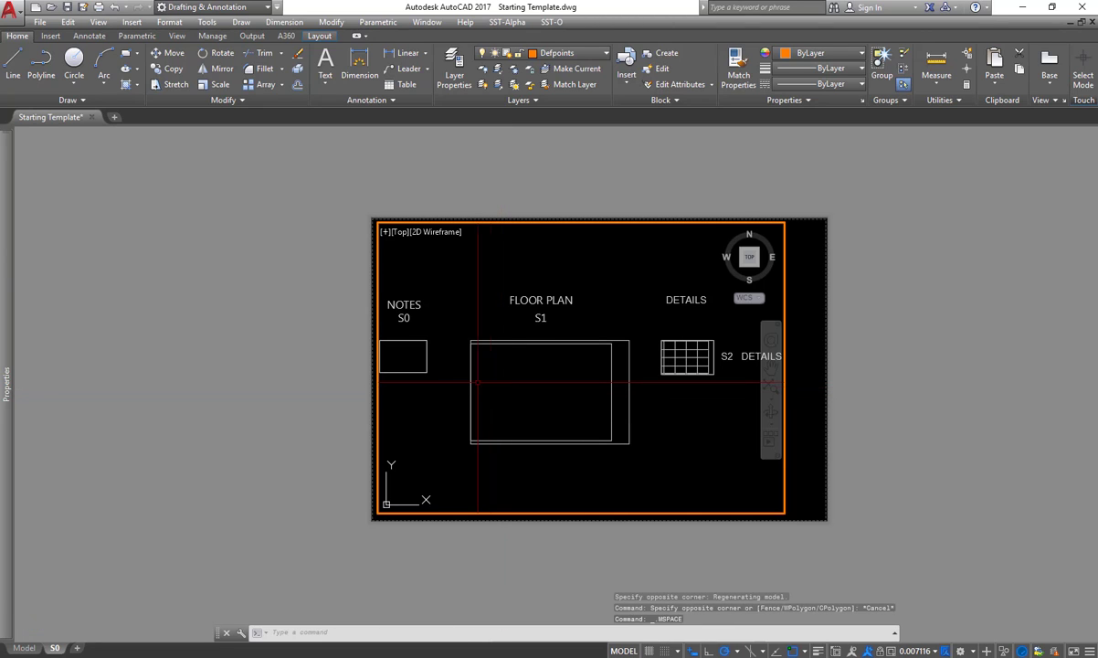
middle_click_drag(471, 380, 623, 411)
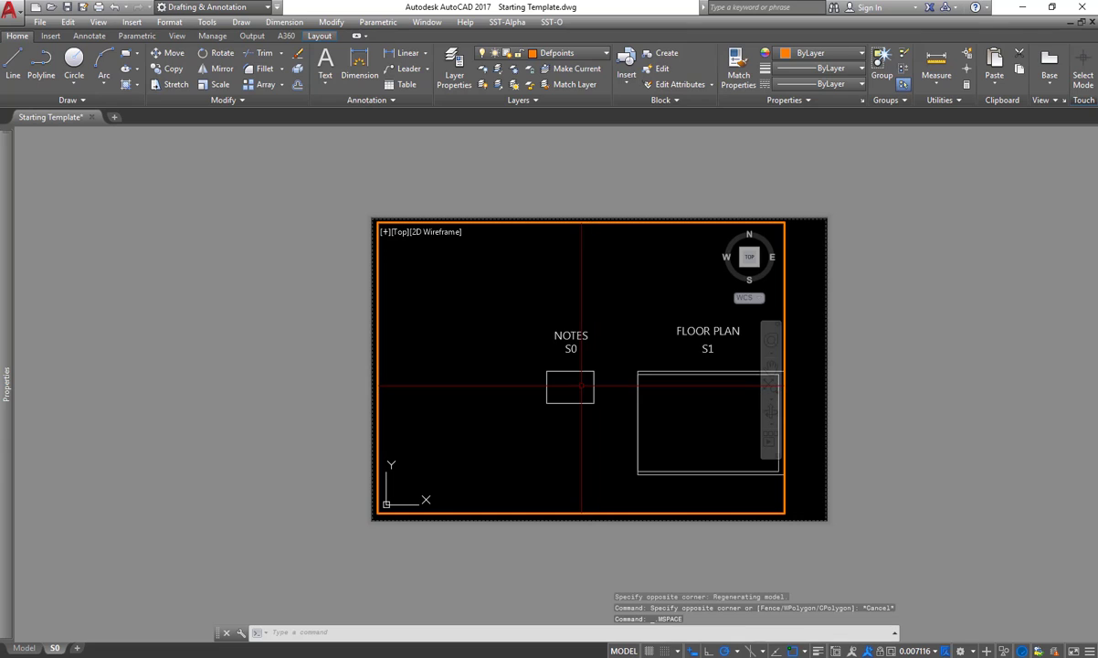
scroll(581, 385, "up", 2)
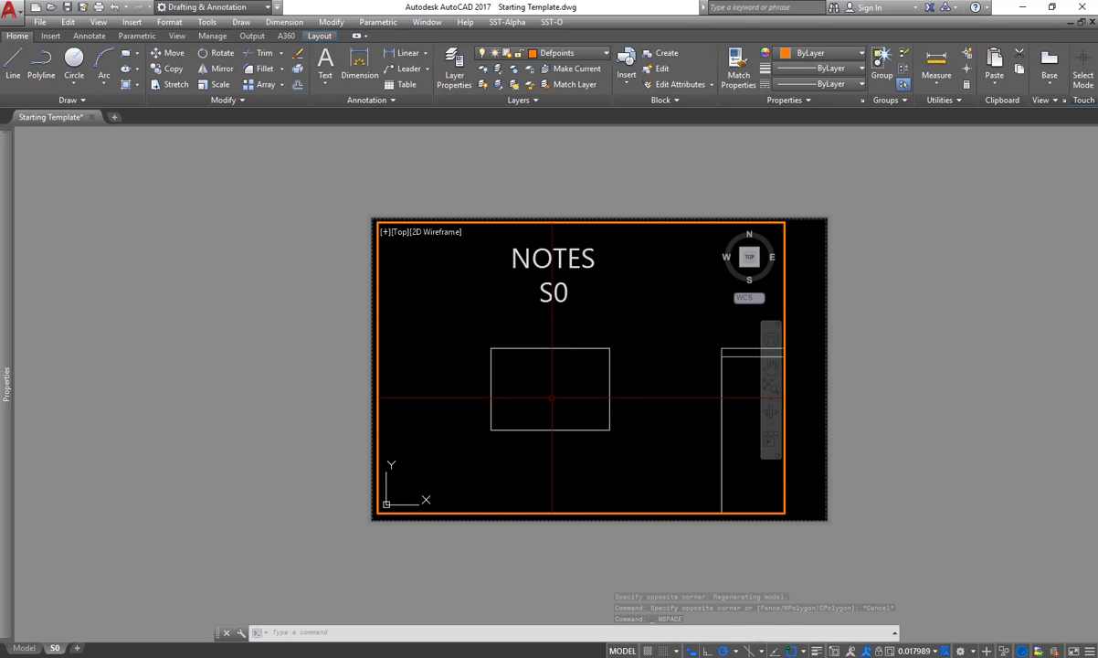
scroll(552, 395, "up", 1)
mouse_move(540, 390)
middle_mouse_down()
mouse_move(625, 392)
mouse_move(557, 380)
middle_mouse_up()
scroll(624, 392, "up", 1)
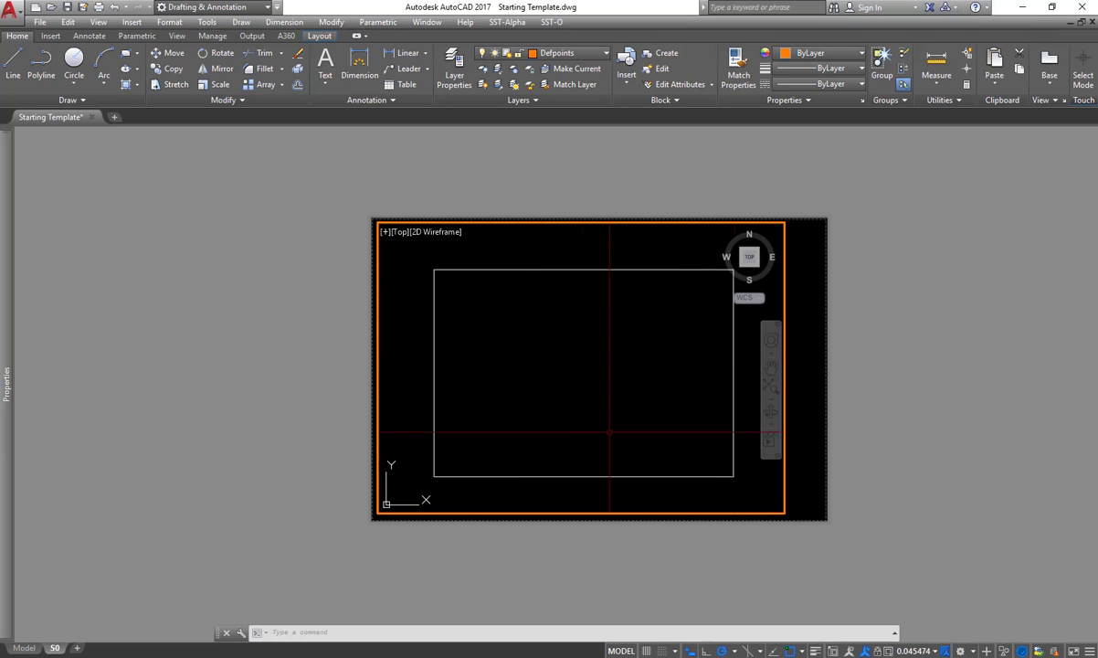
mouse_move(548, 345)
middle_mouse_down()
mouse_move(510, 336)
mouse_move(546, 345)
middle_mouse_up()
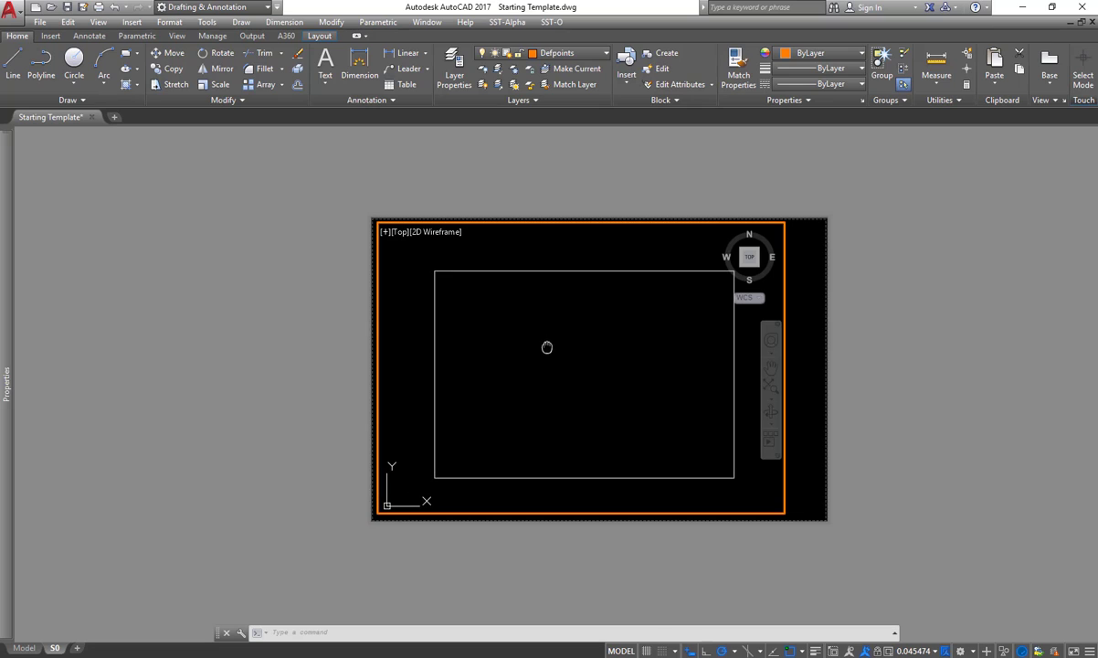
Step: Set the S0 viewport scale to 3/4" = 1'-0", align the notes rectangle with the viewport edges and return to paper space
left_click(917, 651)
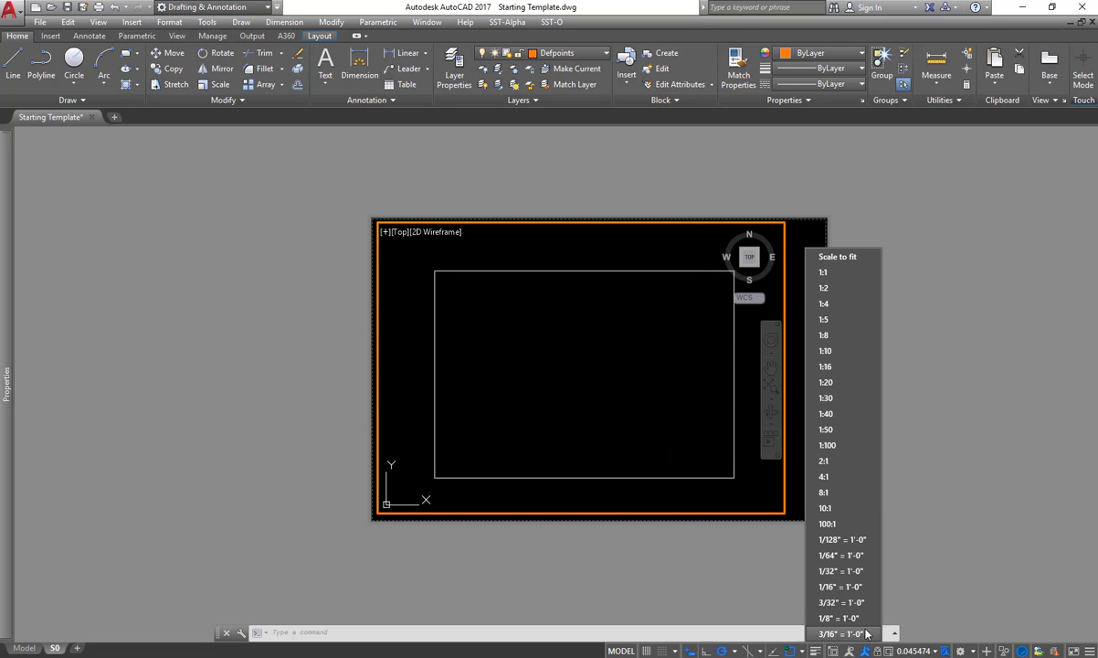
scroll(850, 504, "down", 3)
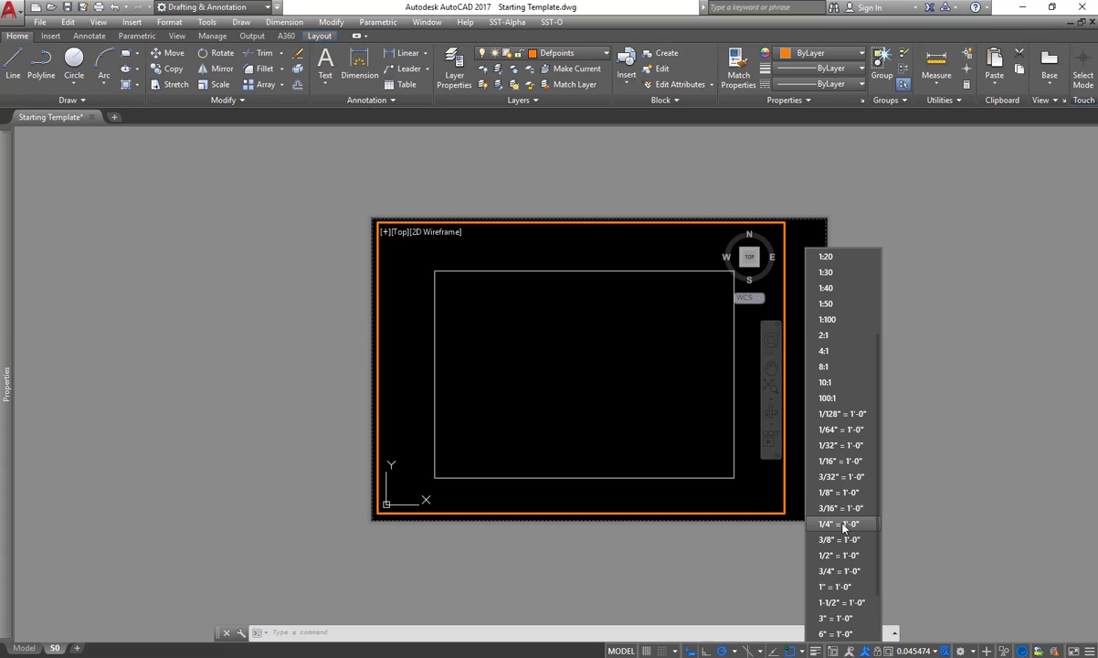
left_click(848, 571)
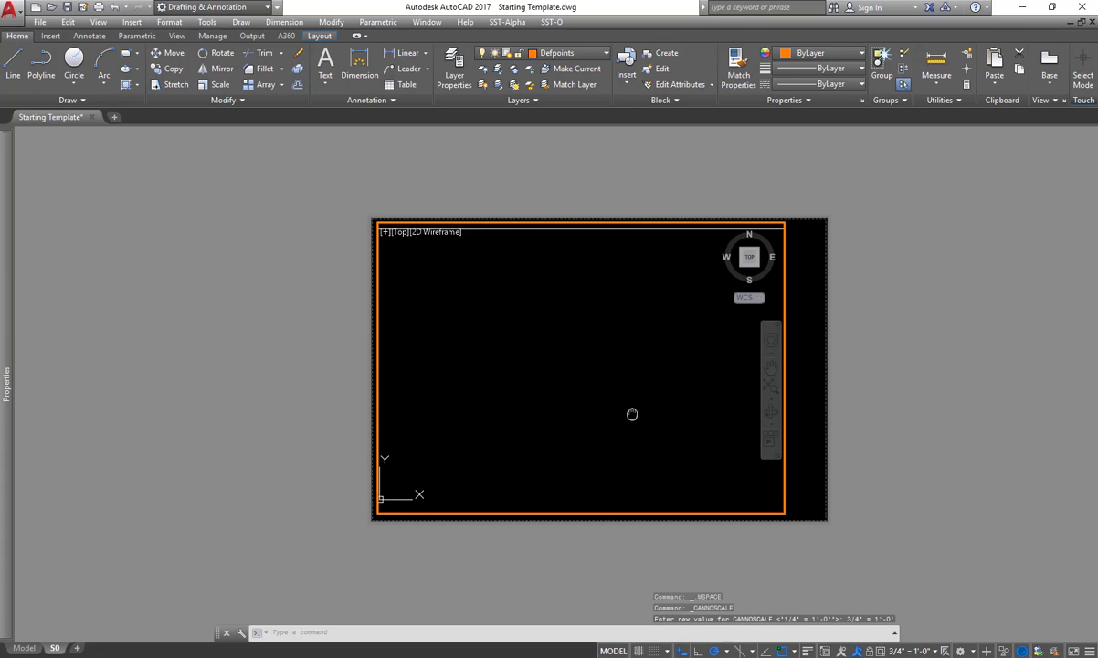
mouse_move(631, 414)
middle_mouse_down()
mouse_move(660, 409)
mouse_move(637, 413)
middle_mouse_up()
double_click(737, 582)
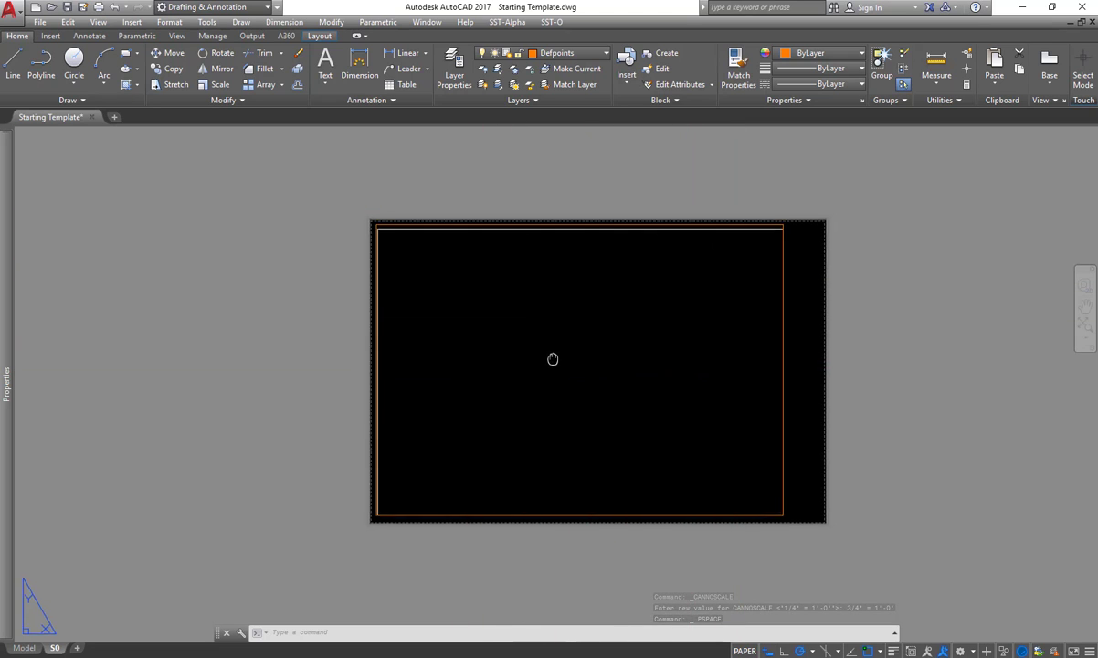
middle_click_drag(554, 358, 538, 372)
double_click(523, 332)
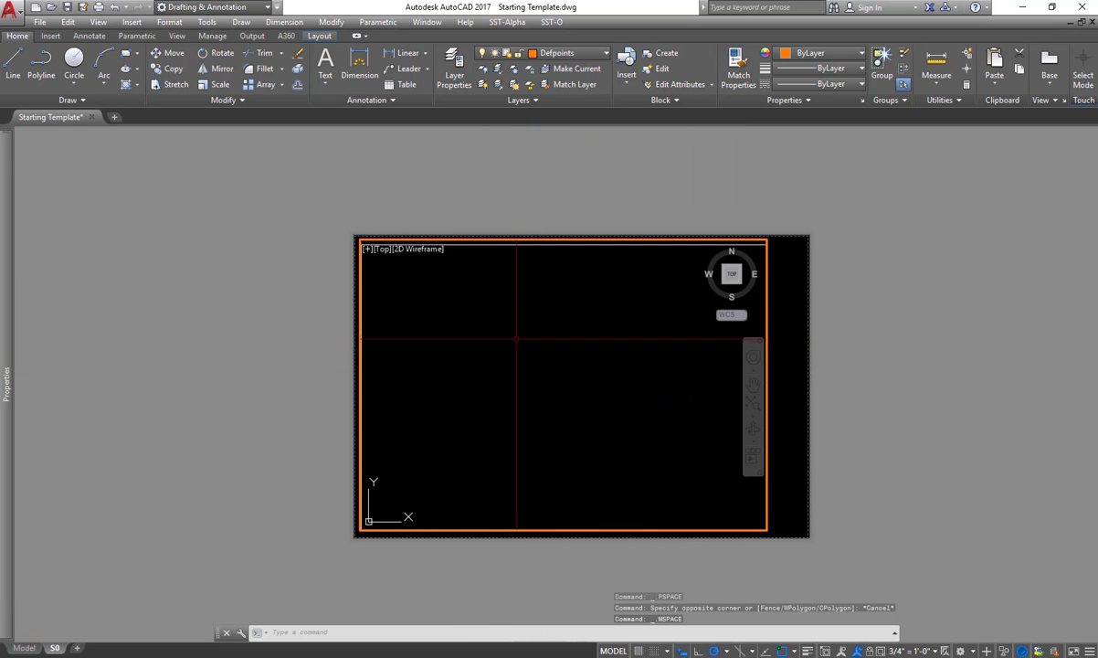
double_click(278, 340)
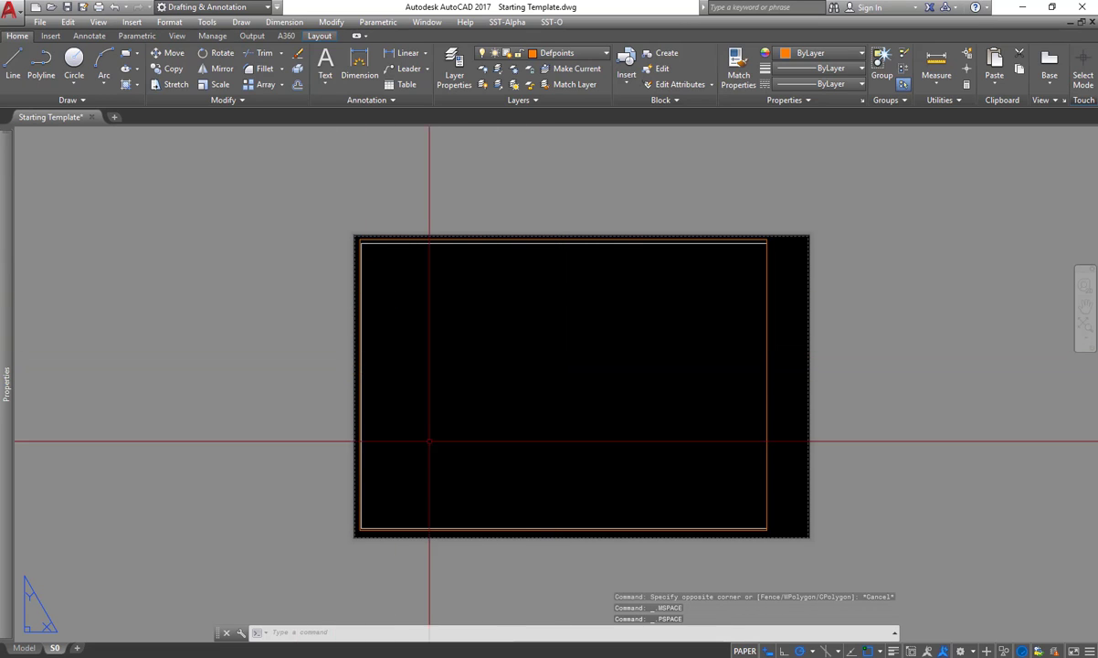
Step: Create a copy of the S0 layout at the end of the layouts and rename it S1
right_click(56, 648)
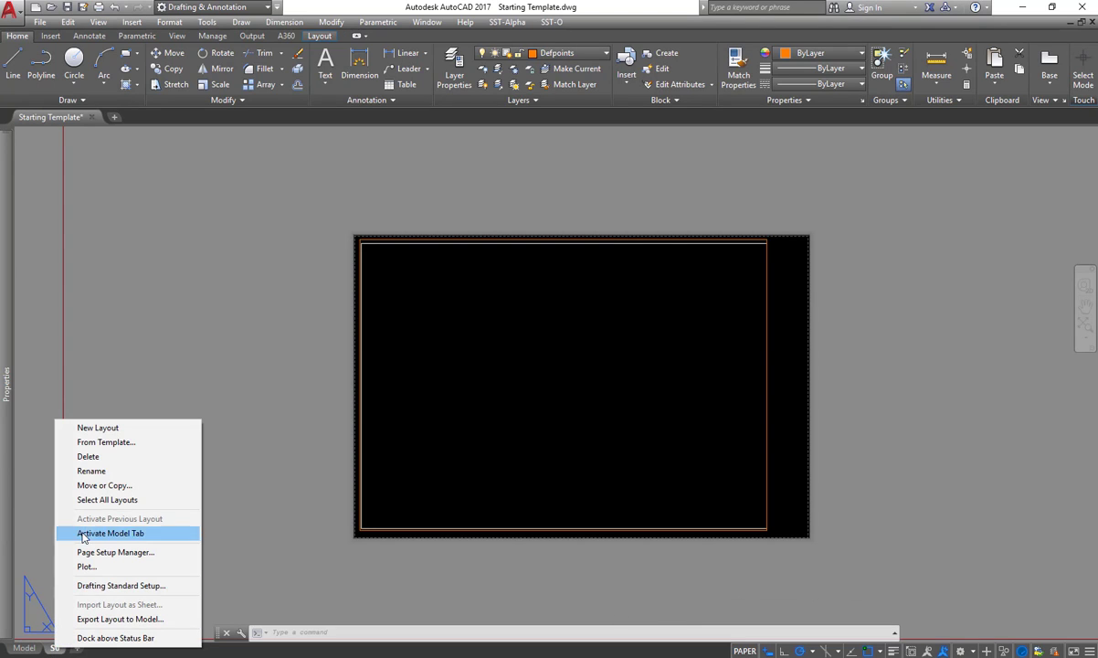
left_click(107, 485)
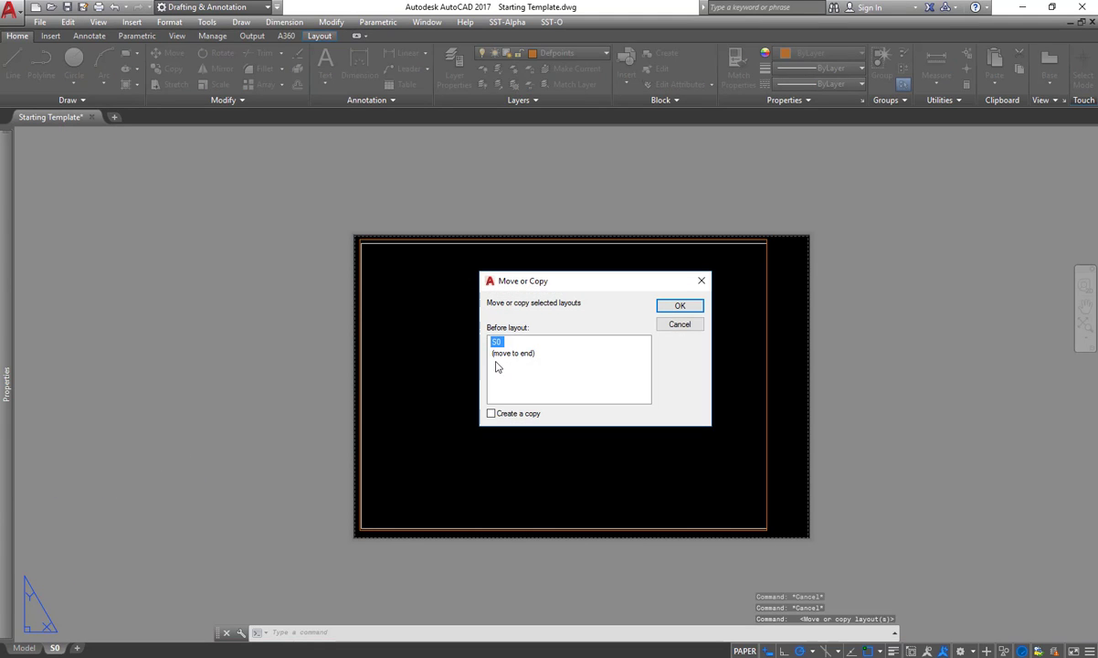
left_click(680, 306)
left_click(86, 648)
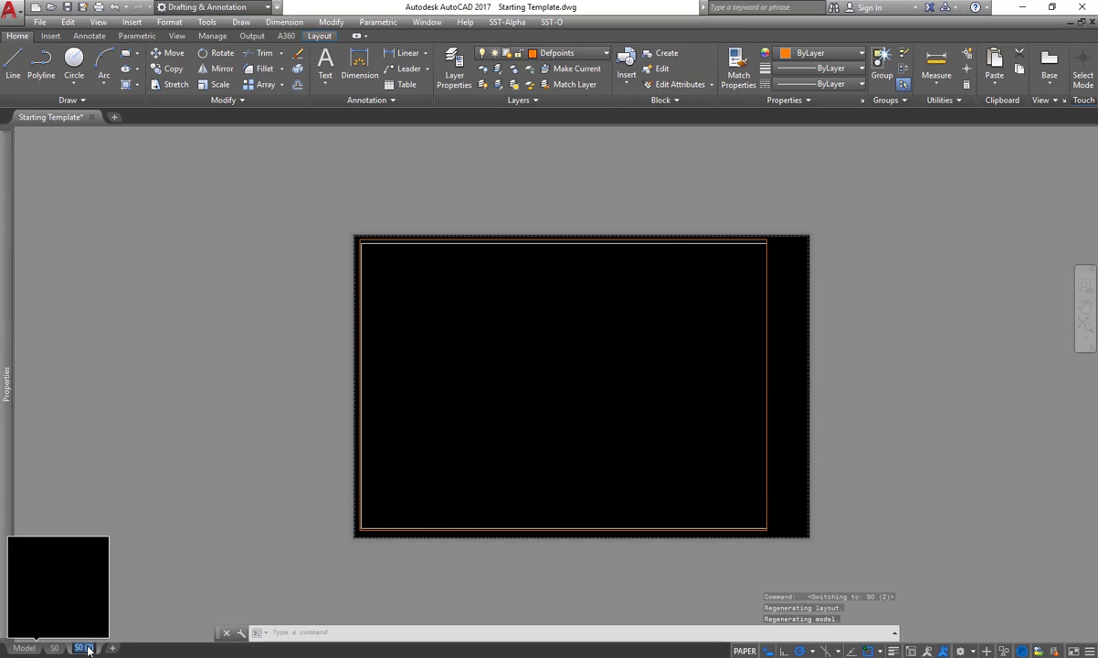
left_click(201, 519)
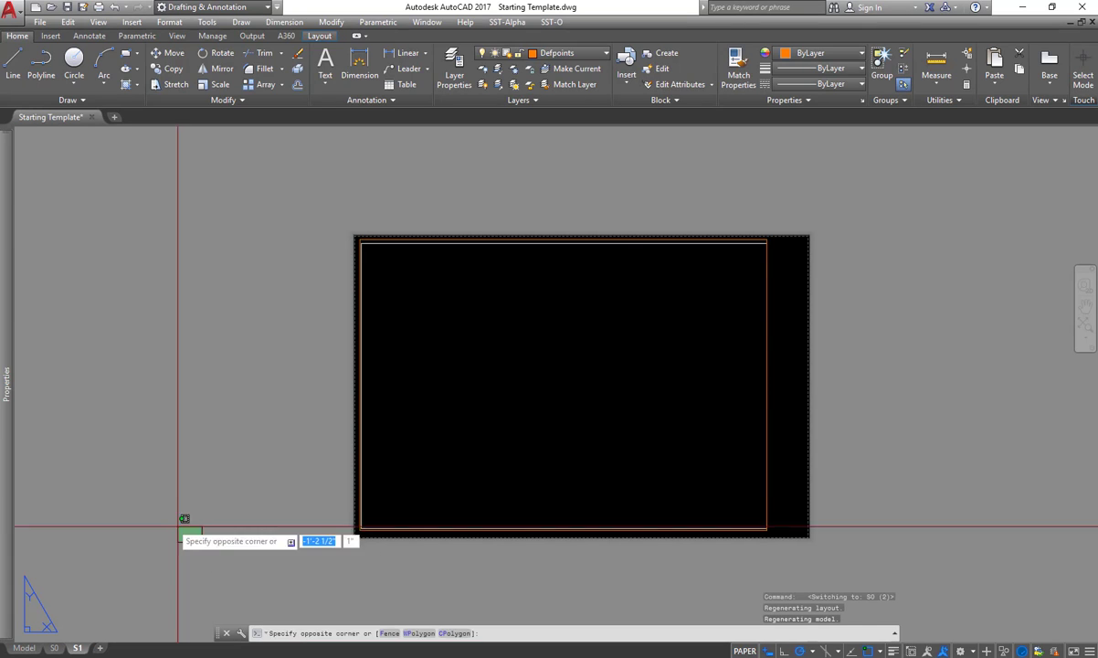
Step: Activate the S1 viewport and frame the rectangles below the FLOOR PLAN S1 label in it
double_click(530, 407)
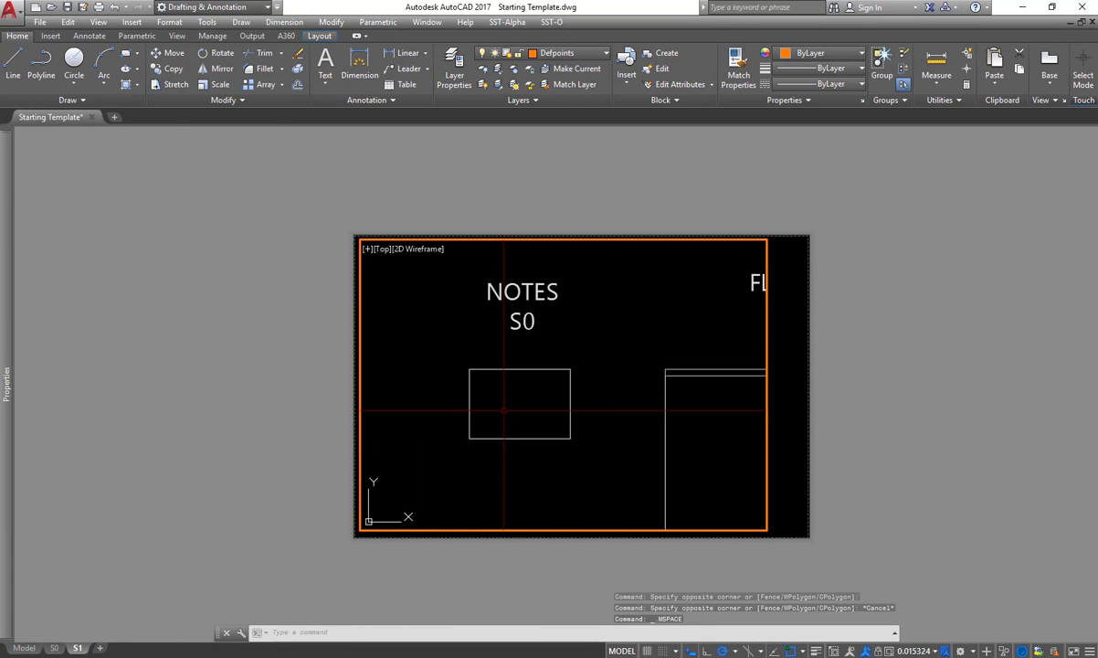
mouse_move(598, 387)
middle_mouse_down()
mouse_move(535, 357)
mouse_move(577, 381)
middle_mouse_up()
scroll(542, 373, "up", 5)
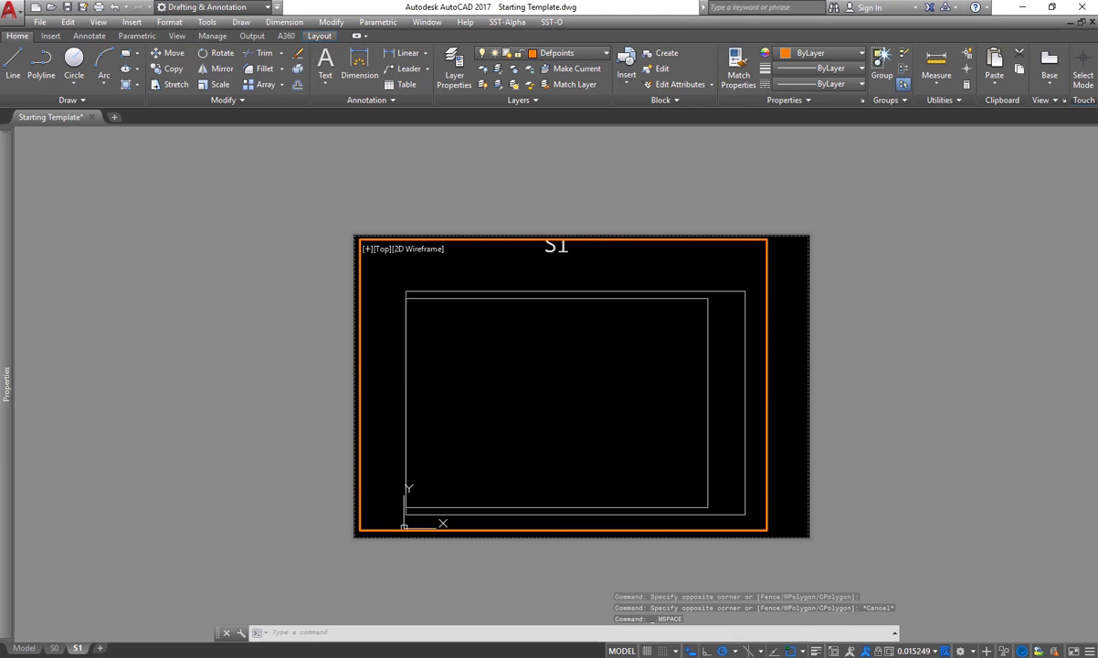
Step: Set the S1 viewport scale to 1/4" = 1'-0", centre the floor plan outline in the viewport and return to paper space
left_click(916, 651)
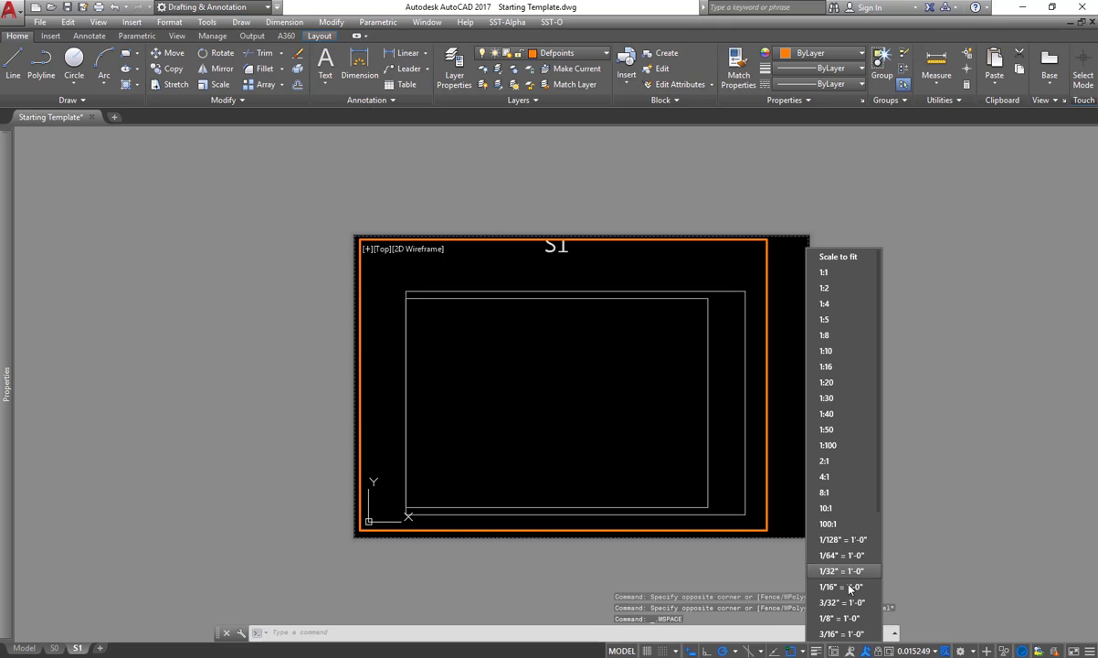
scroll(843, 585, "down", 1)
left_click(840, 617)
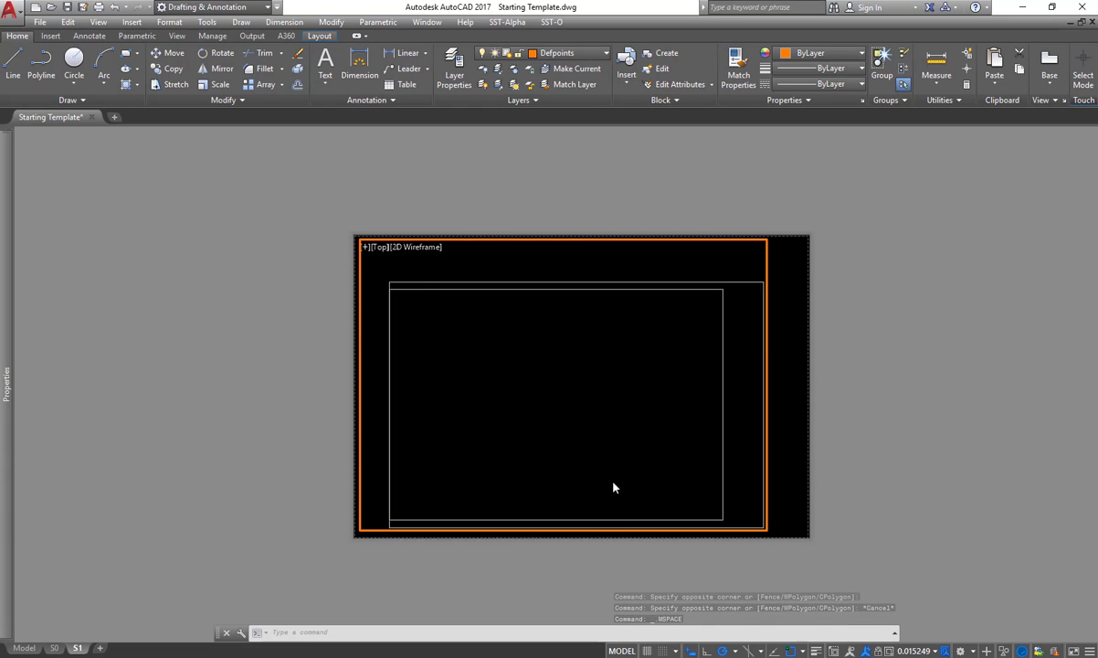
middle_click_drag(631, 463, 599, 442)
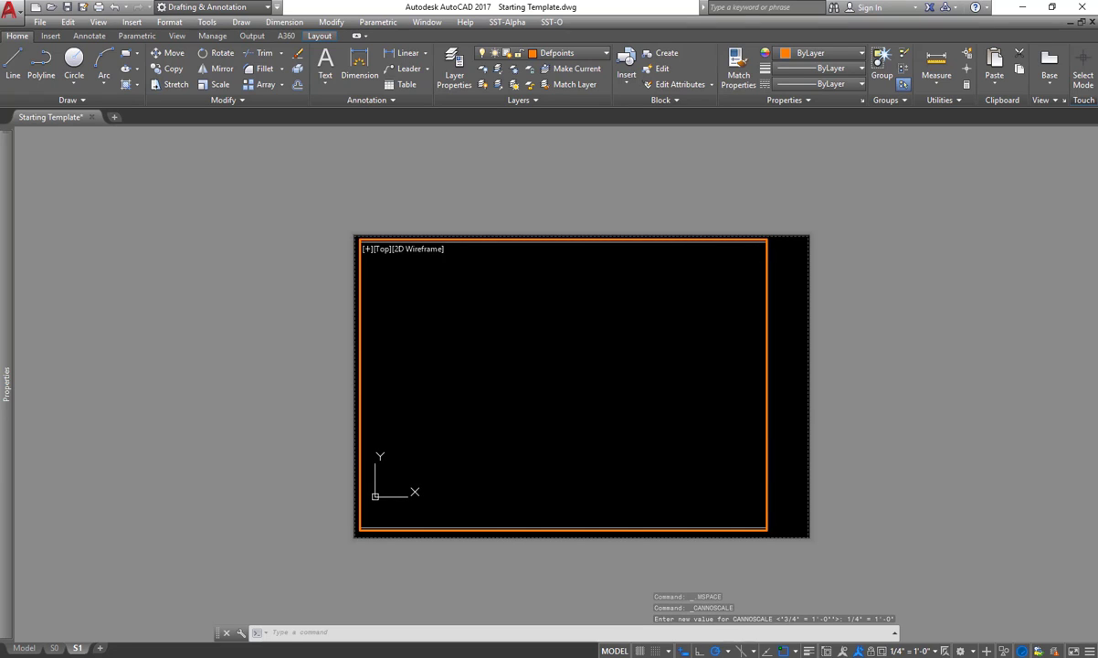
double_click(864, 493)
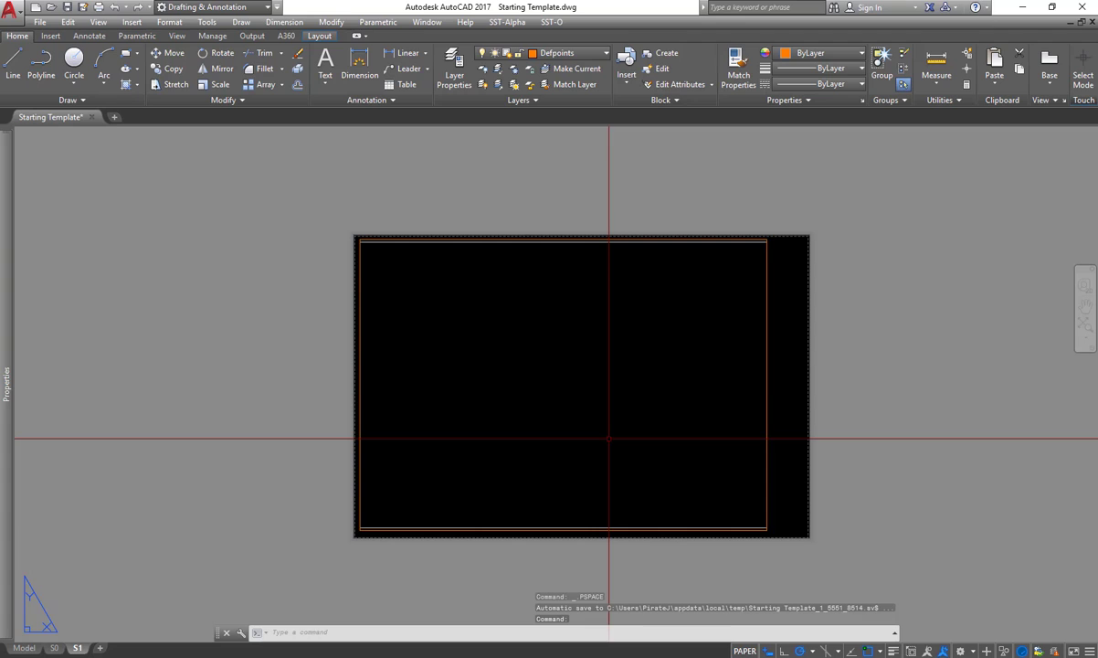
Step: Create a copy of the S1 layout at the end of the layouts and rename it S2
middle_click_drag(608, 439, 583, 444)
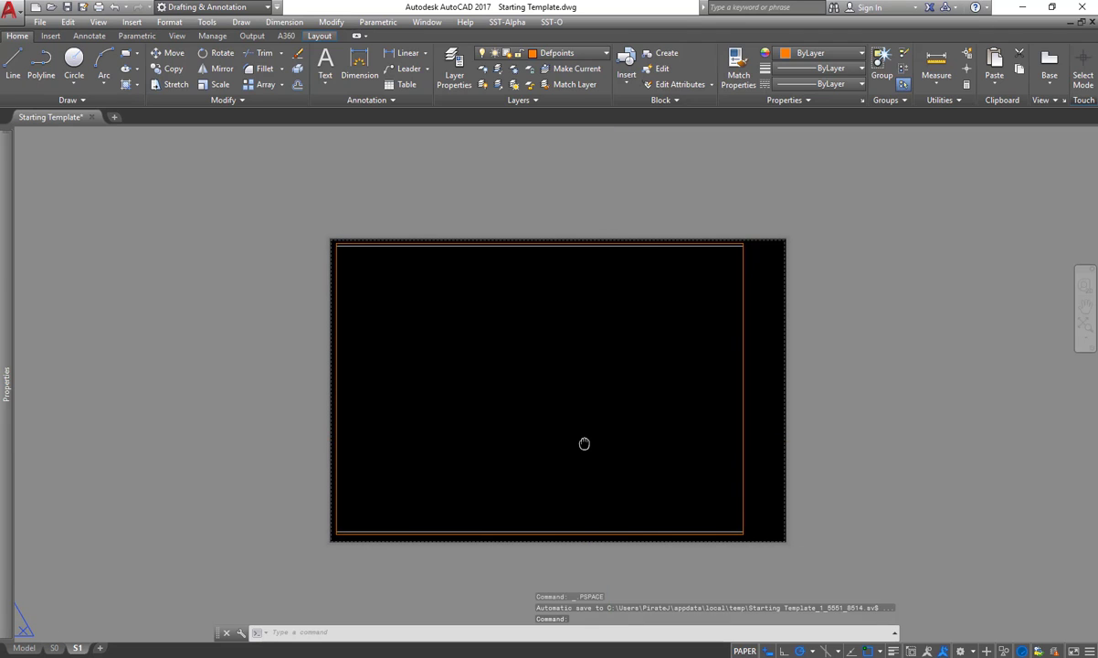
right_click(79, 648)
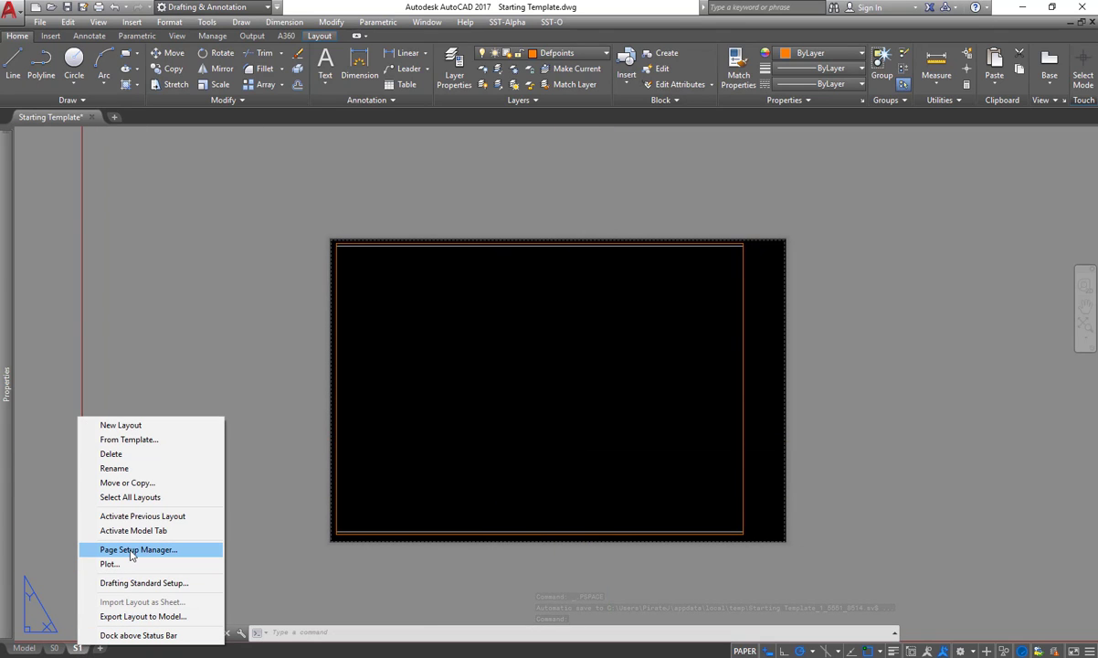
left_click(127, 483)
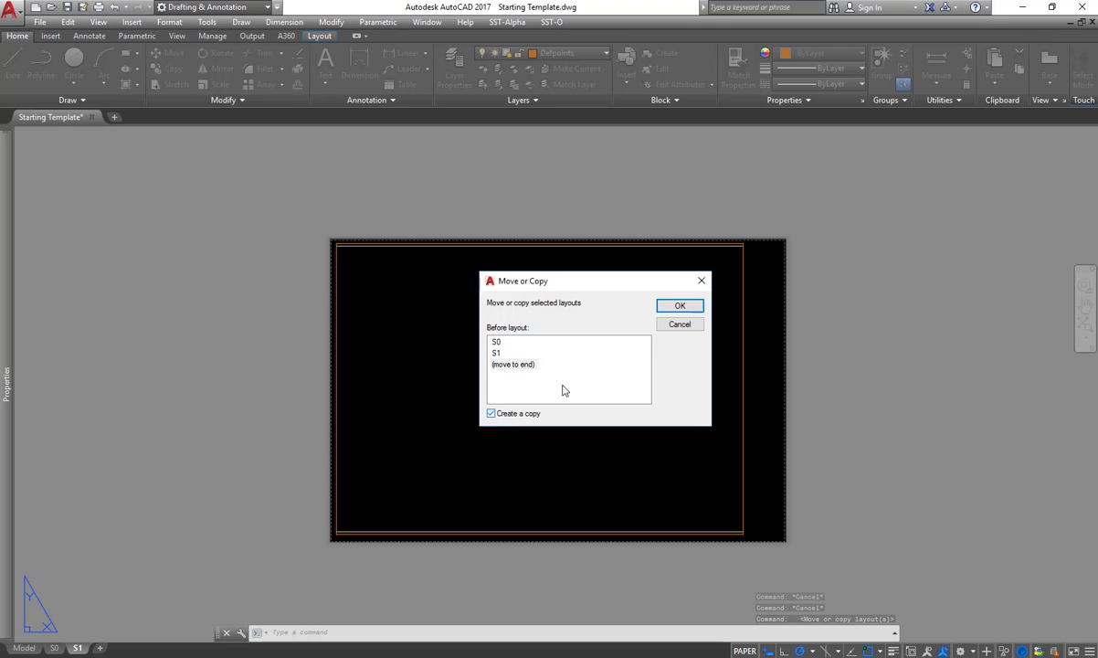
left_click(679, 311)
left_click(113, 649)
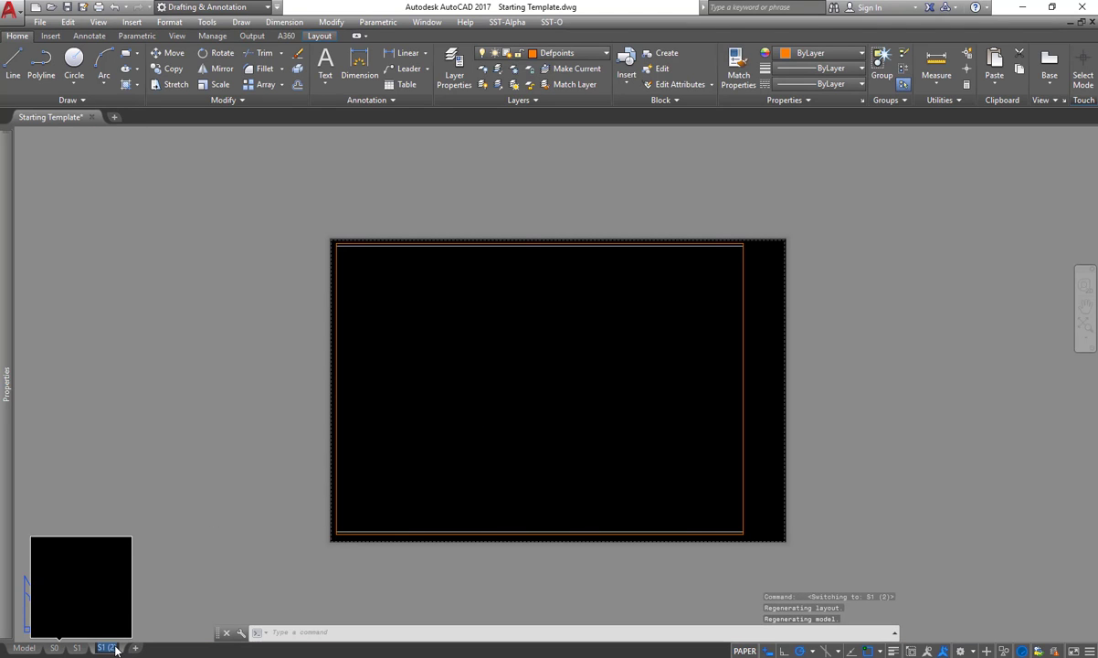
type("S2")
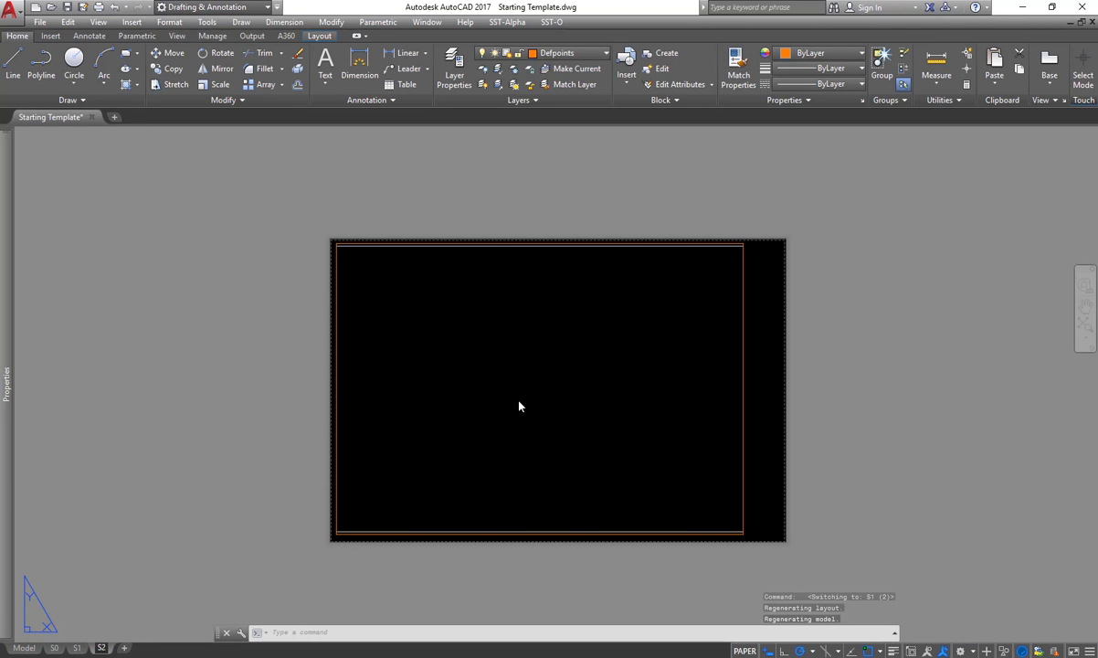
Step: Activate the S2 viewport and frame the gridded detail sheet beside the S2 DETAILS label in it
left_click(184, 504)
left_click(184, 511)
double_click(527, 412)
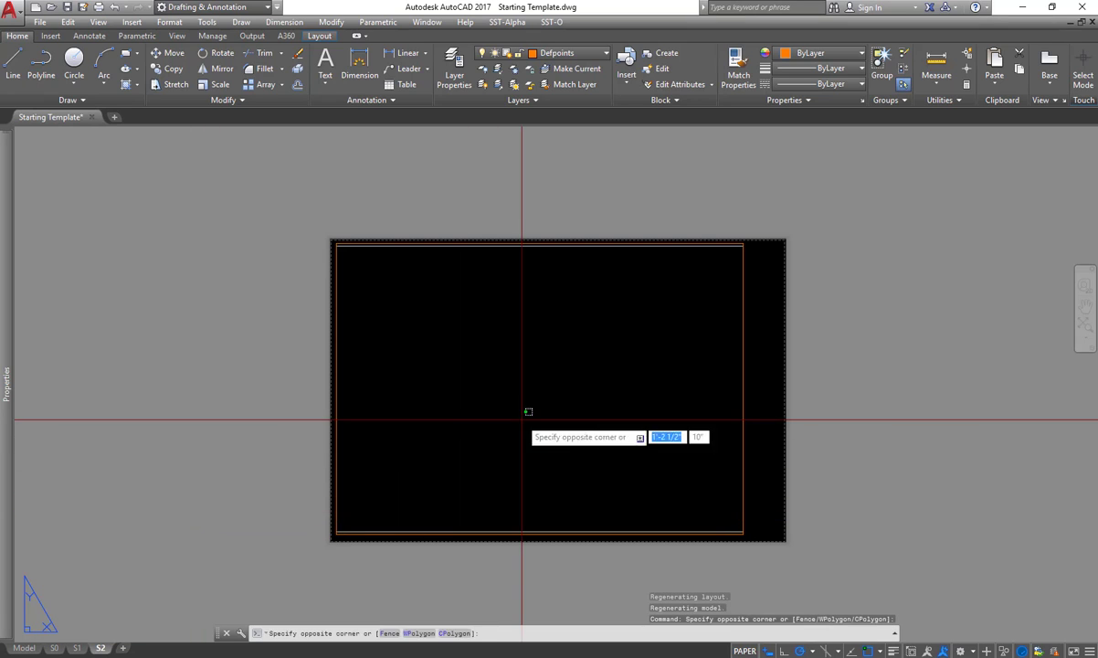
middle_click_drag(645, 434, 454, 430)
middle_click_drag(593, 430, 391, 441)
middle_click_drag(561, 387, 498, 514)
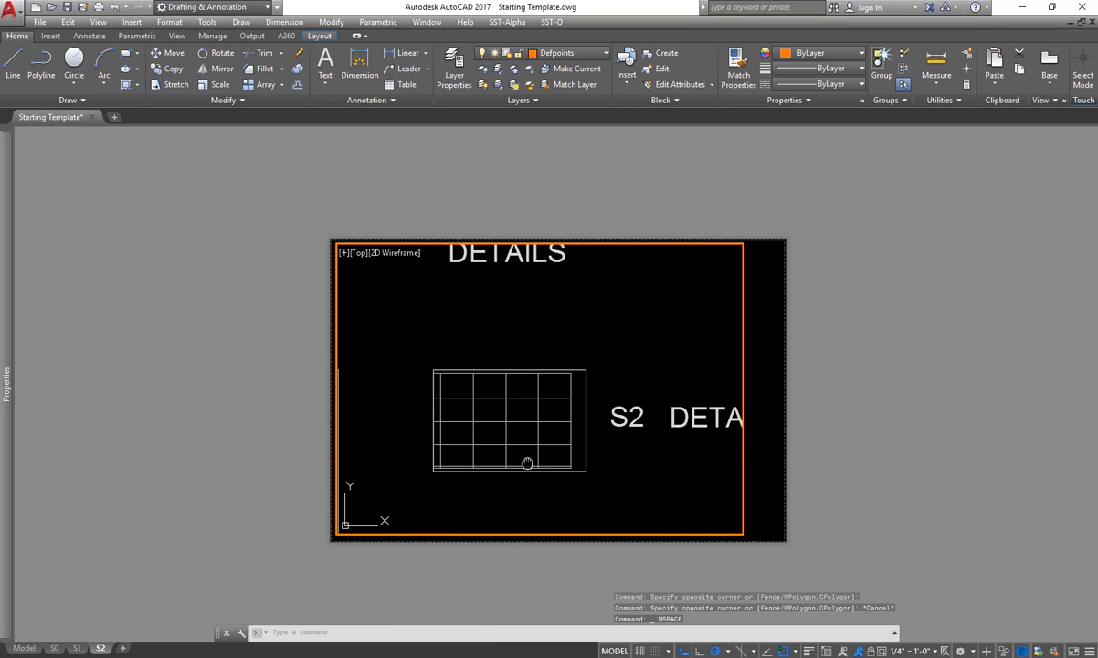
middle_click_drag(527, 462, 569, 442)
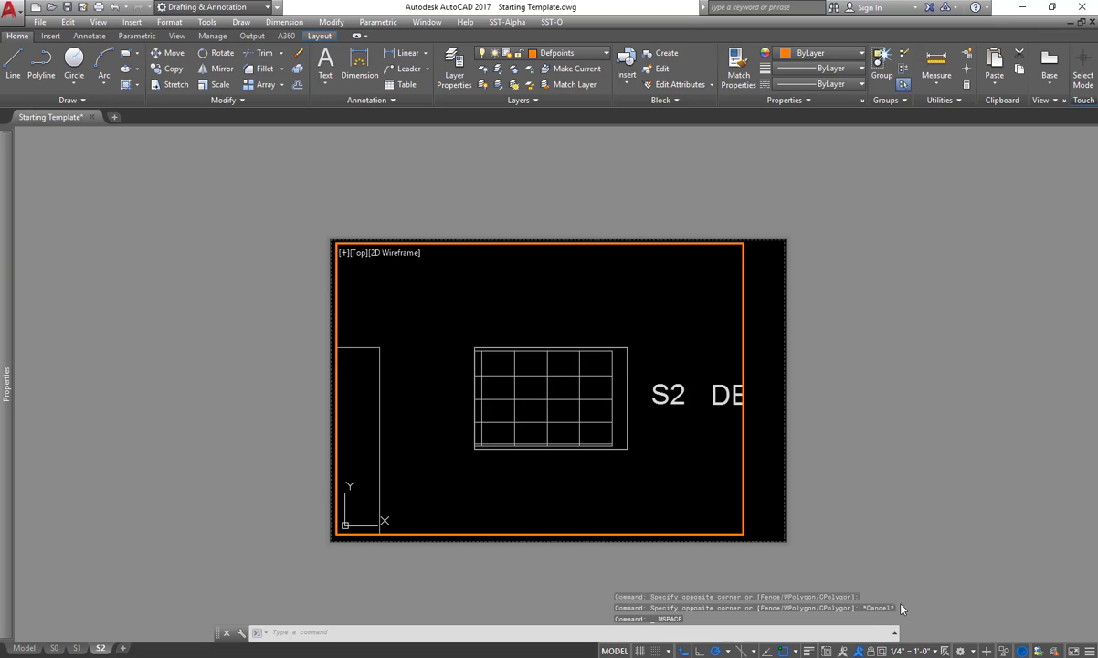
Step: Set the S2 viewport scale to 3/4" = 1'-0", centre the detail grid in the viewport and return to paper space
left_click(913, 651)
scroll(850, 575, "down", 3)
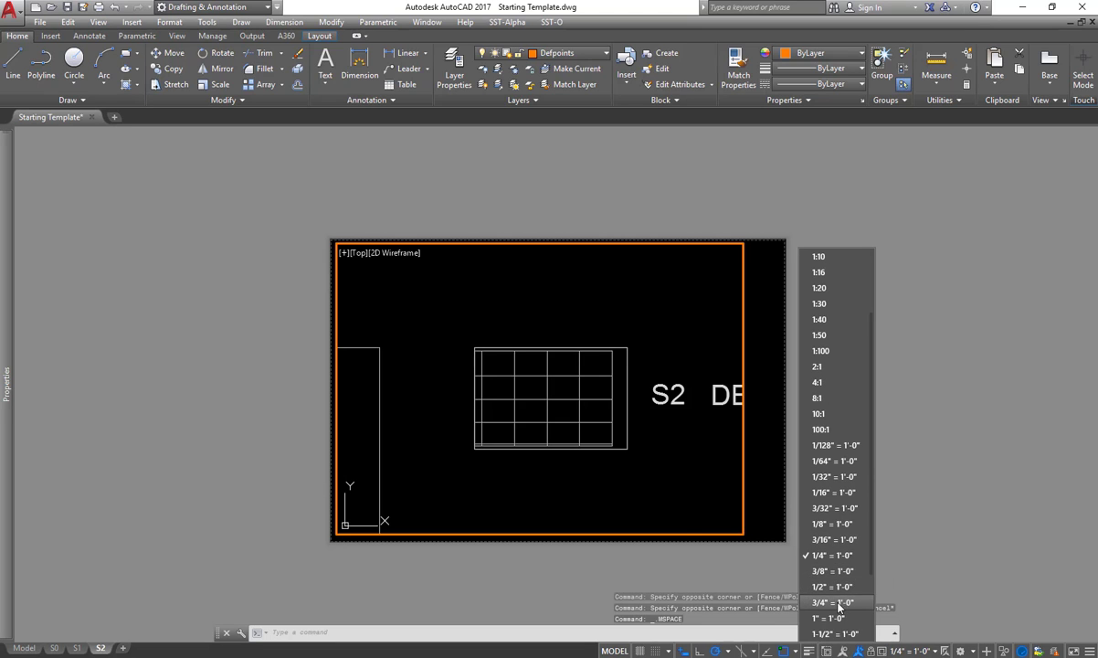
left_click(840, 603)
mouse_move(594, 453)
middle_mouse_down()
mouse_move(583, 433)
mouse_move(607, 444)
mouse_move(587, 444)
middle_mouse_up()
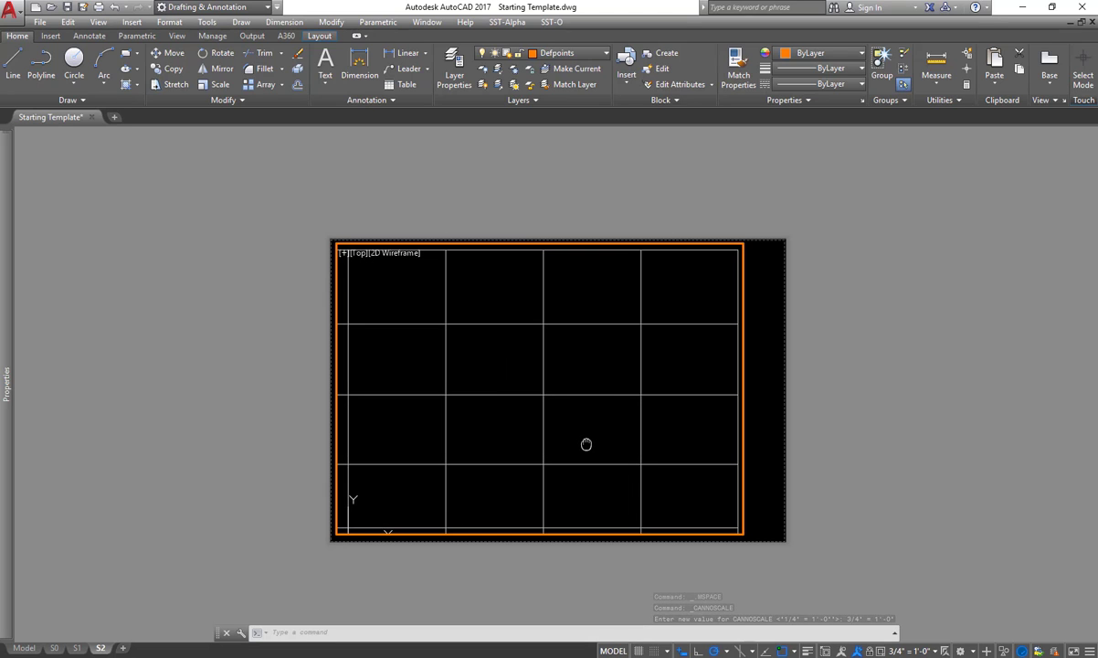
double_click(553, 551)
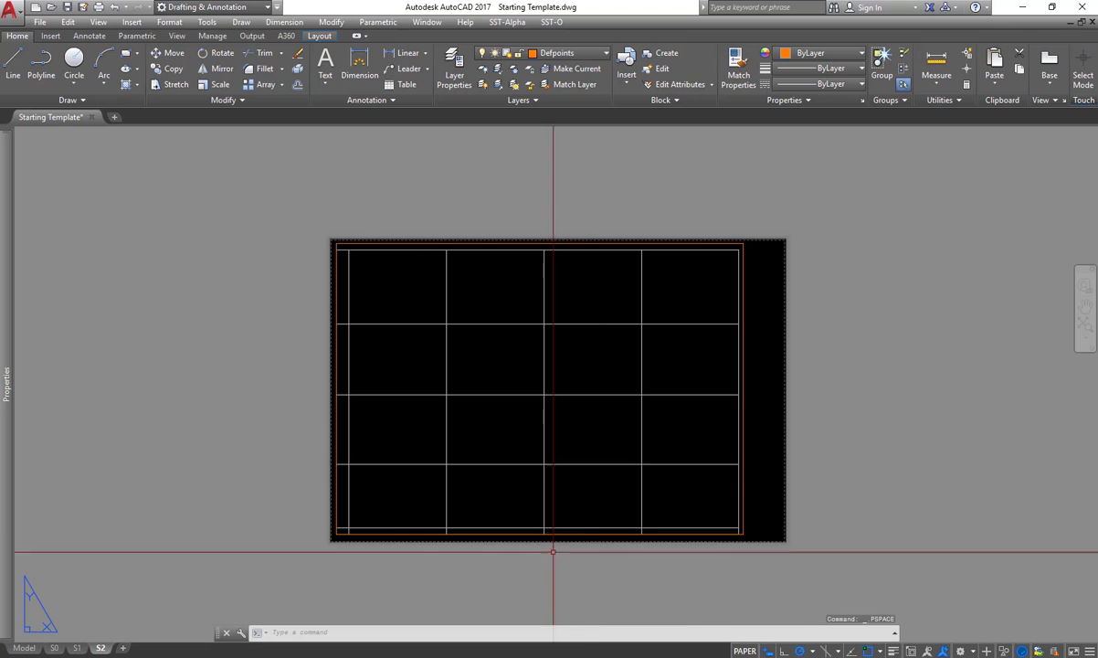
Step: On the S1 layout, reset the viewport scale to 1/4" = 1'-0", realign the floor plan outline within the viewport and return to paper space
left_click(77, 648)
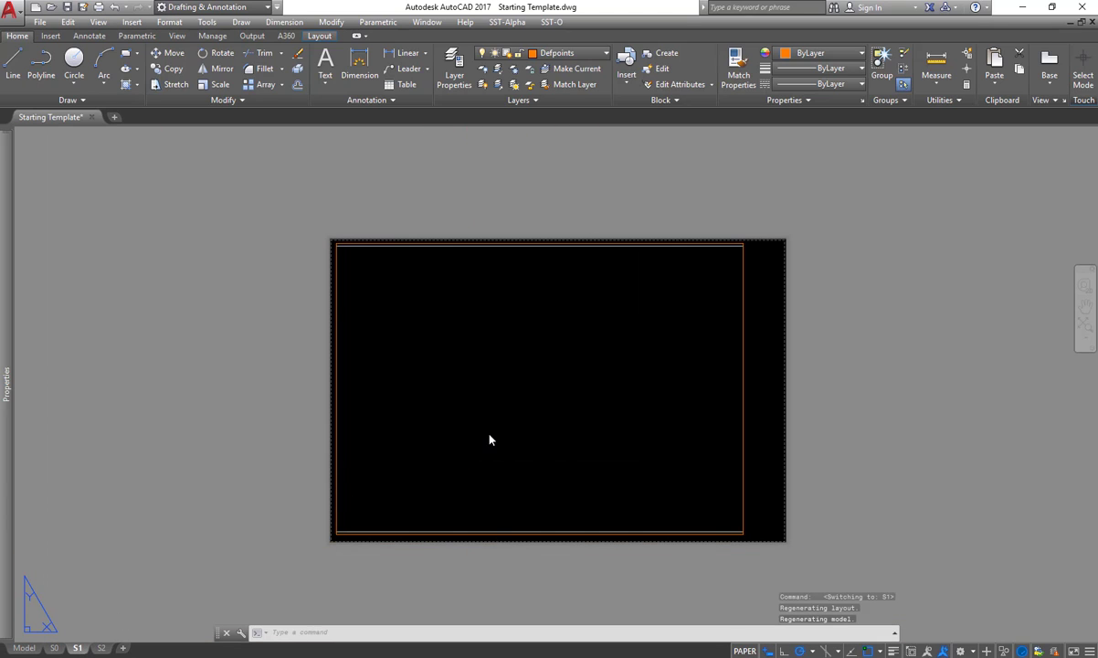
double_click(498, 415)
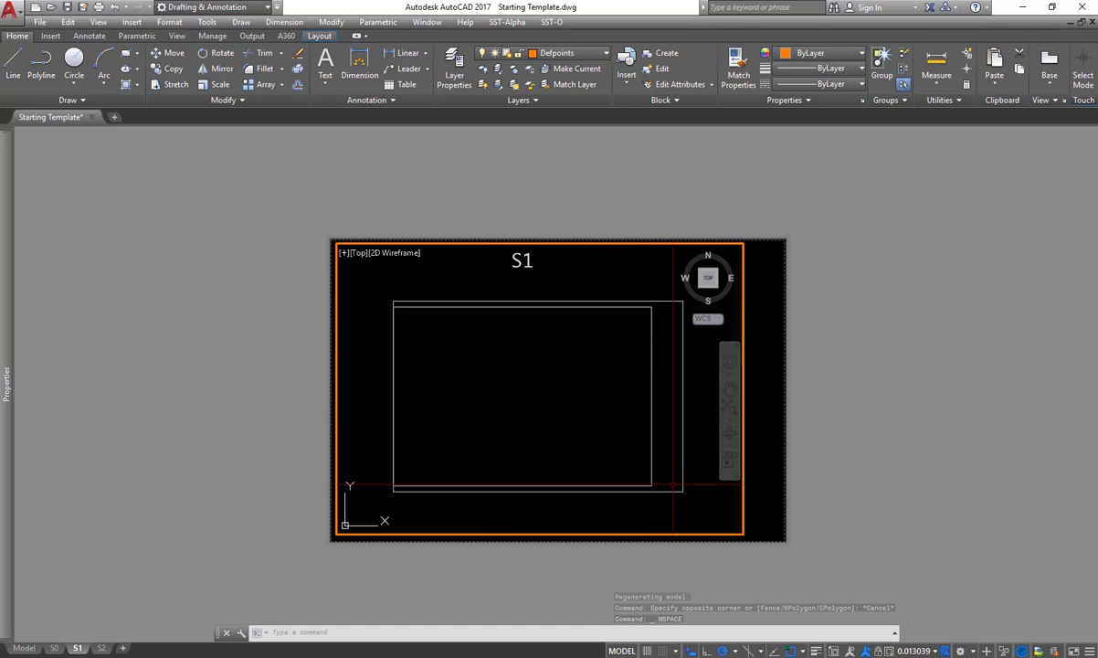
left_click(914, 651)
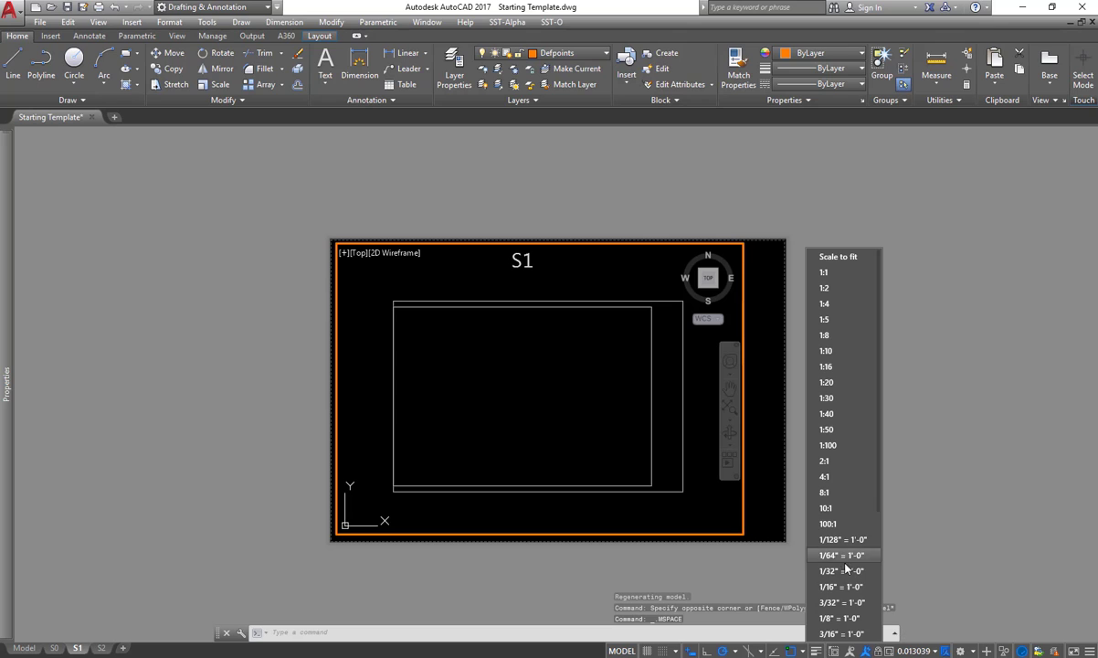
scroll(847, 565, "down", 1)
left_click(839, 619)
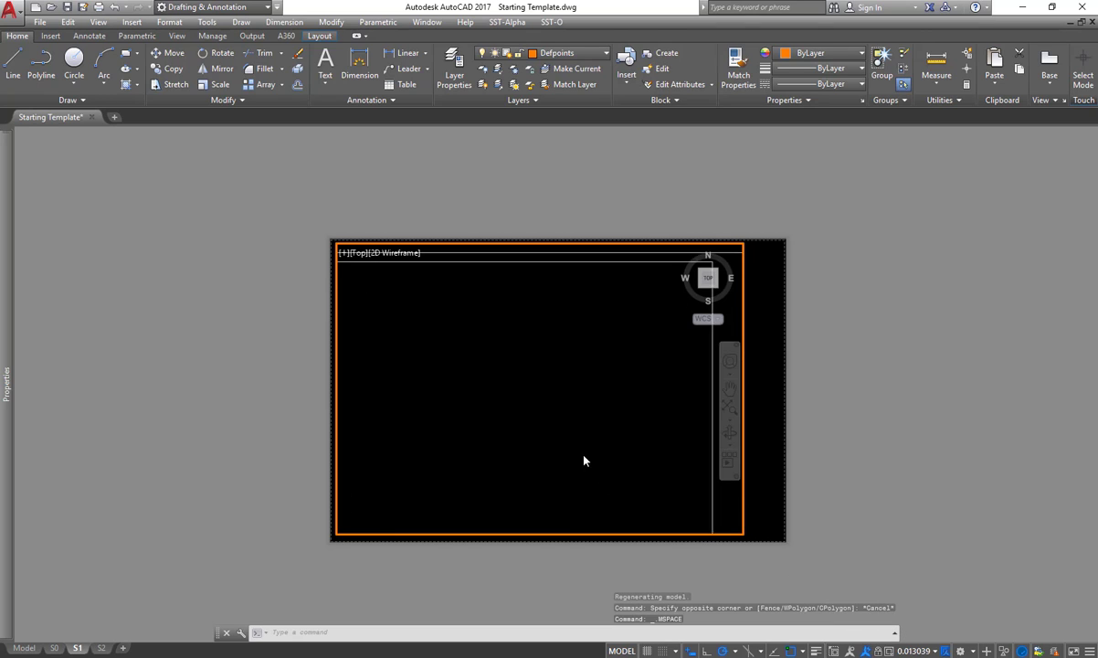
middle_click_drag(568, 447, 593, 435)
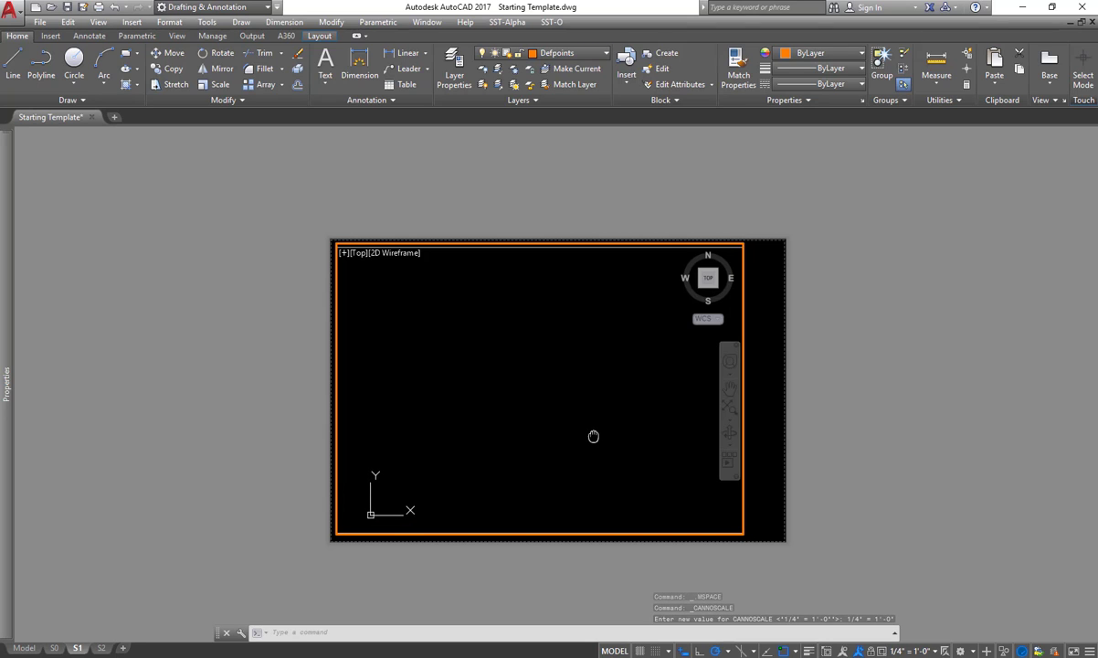
double_click(948, 479)
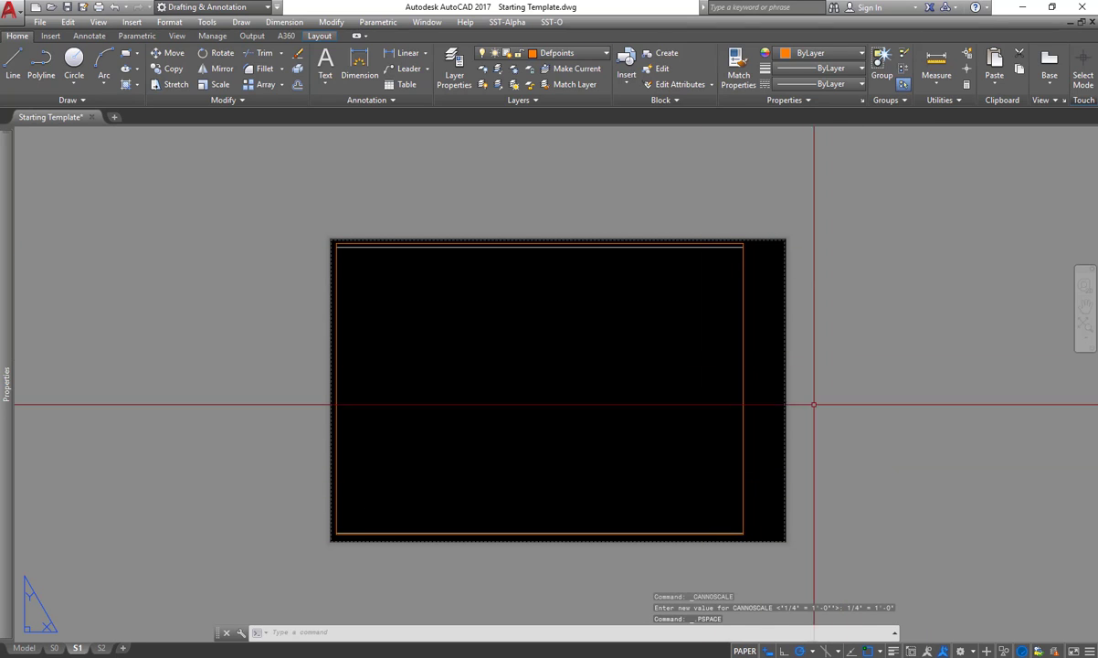